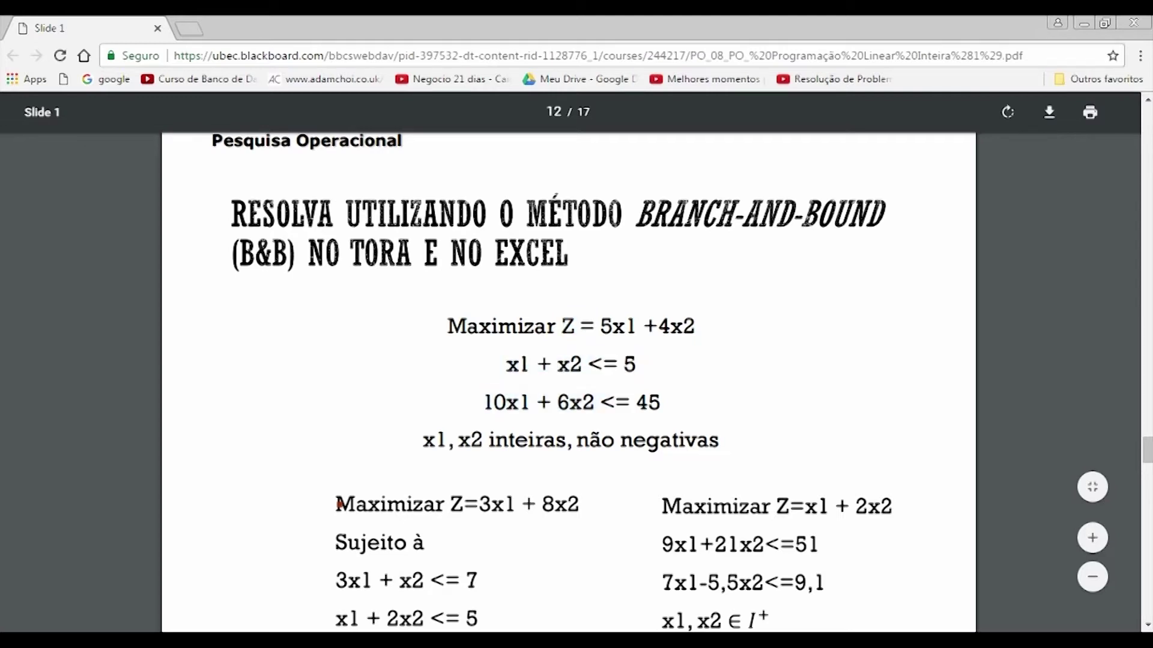
# - Switch to the Excel worksheet and examine its QTD variable cells, FO cell, and RT1 and RT2 constraint cells
pyautogui.moveTo(538, 364); pyautogui.dragTo(588, 364)
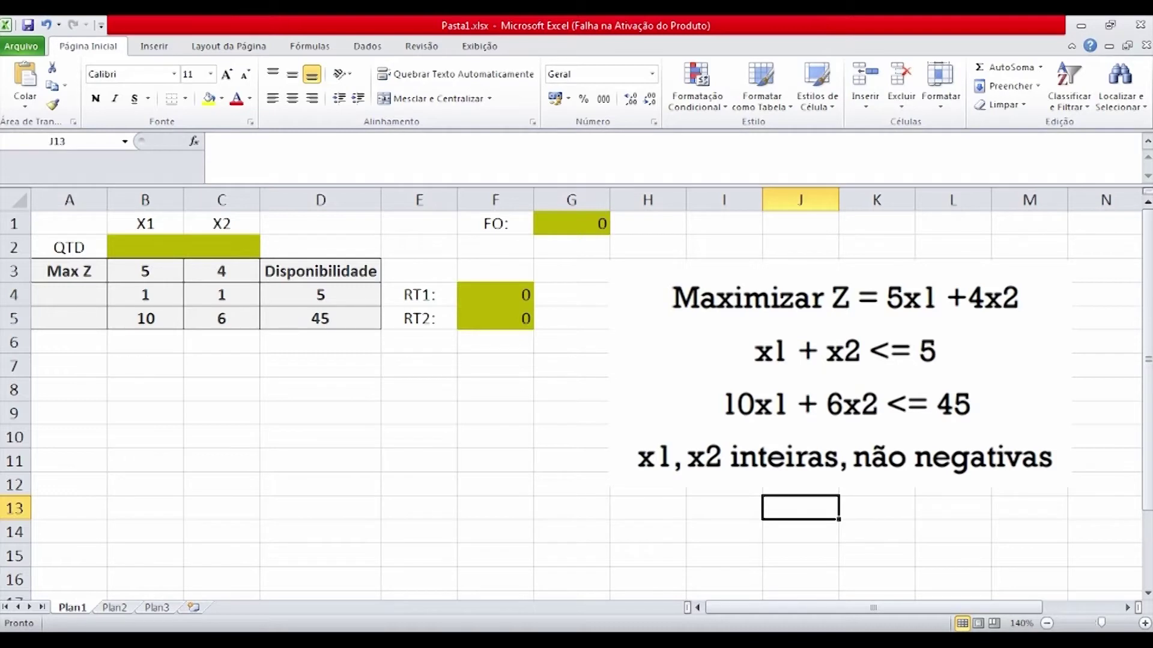
pyautogui.moveTo(70, 247); pyautogui.dragTo(222, 249)
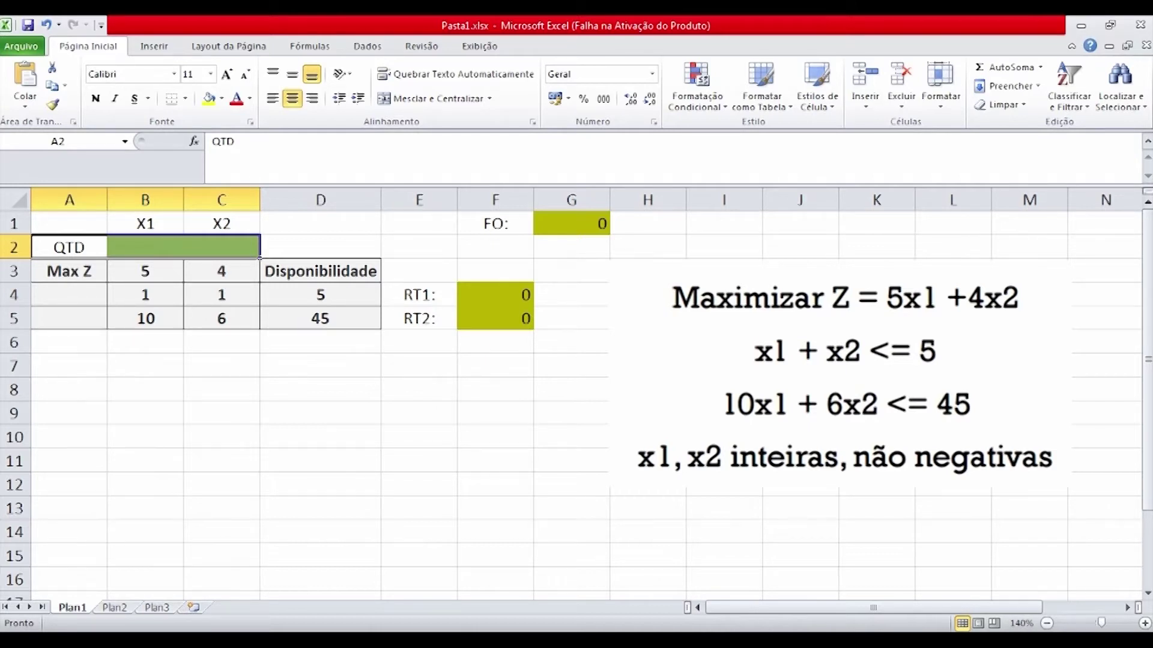
pyautogui.click(69, 342)
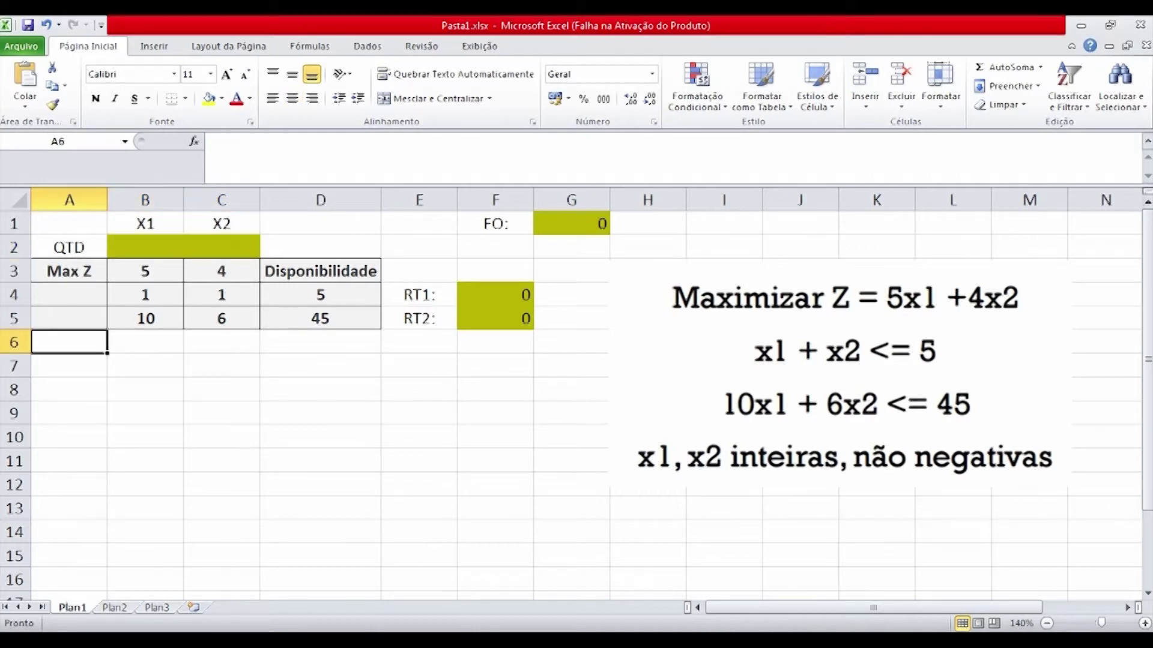
pyautogui.click(495, 224)
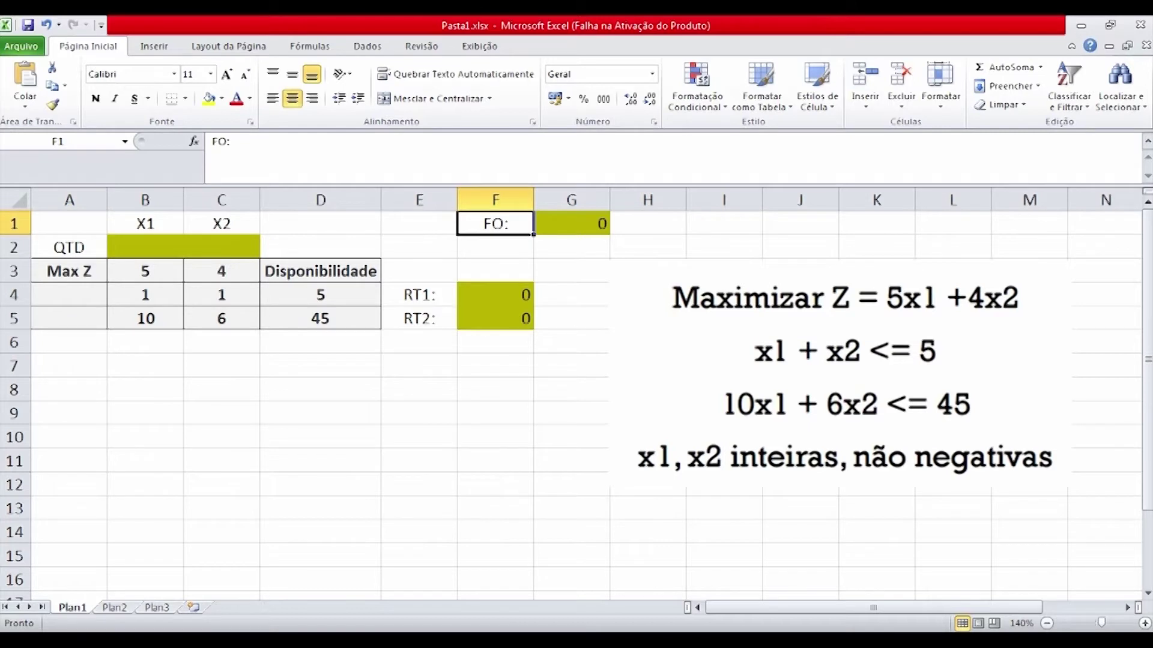
pyautogui.moveTo(419, 294); pyautogui.dragTo(495, 318)
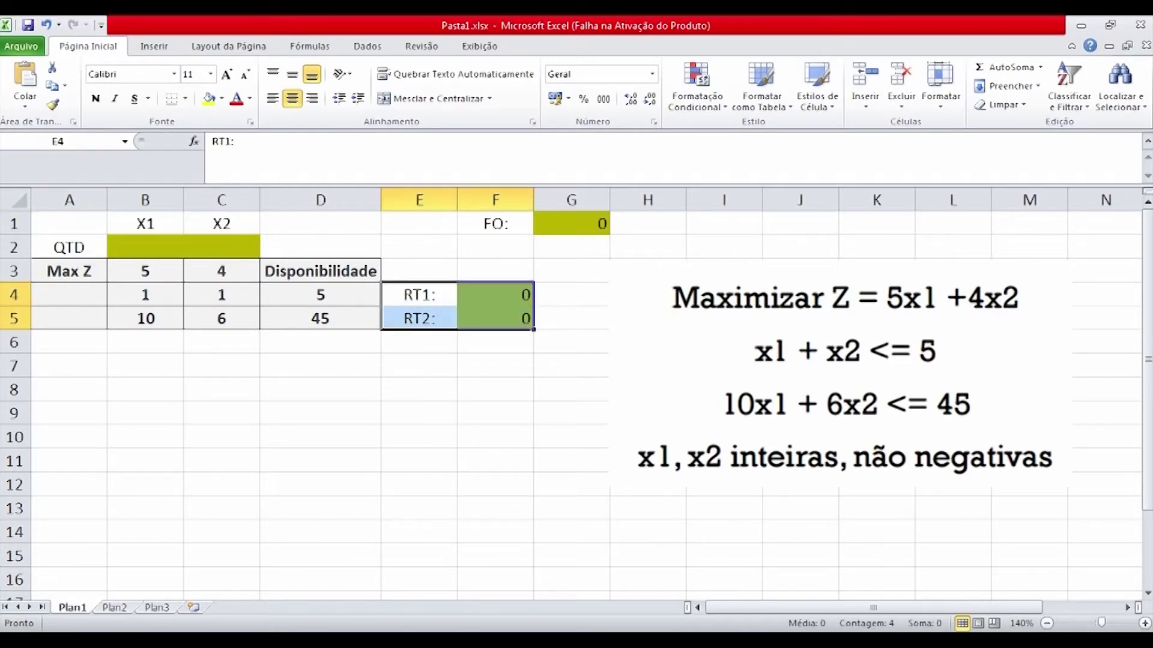
pyautogui.click(418, 342)
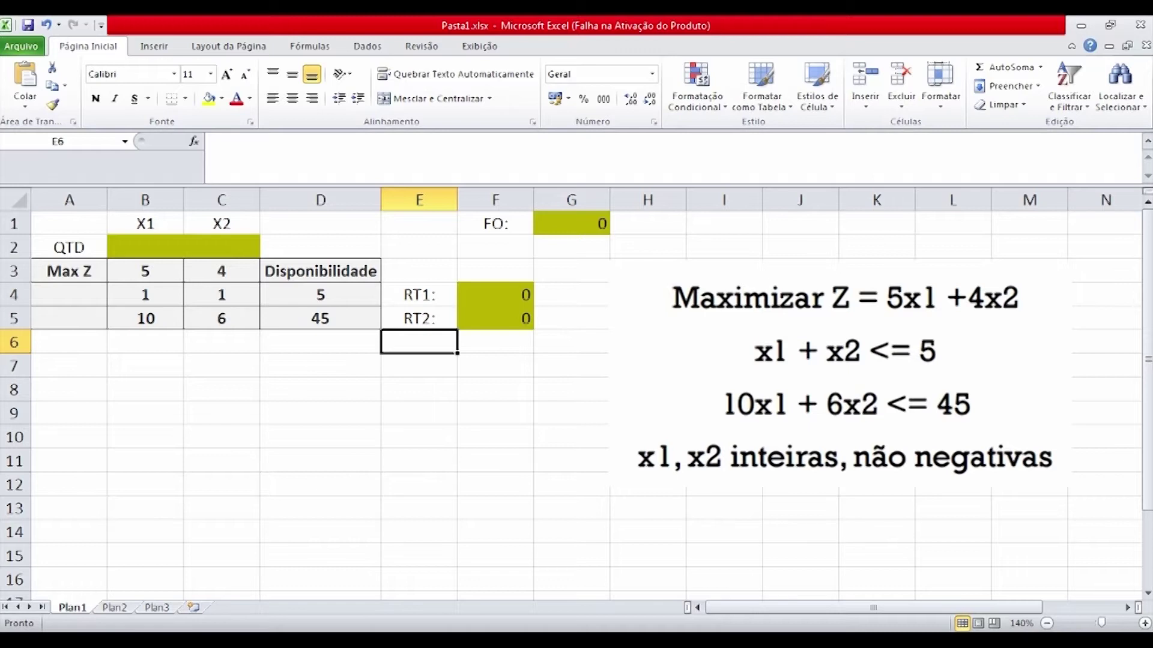
# - Compare the objective coefficients, constraint coefficients and Disponibilidade limits in B3:D5 with the problem statement
pyautogui.click(145, 271)
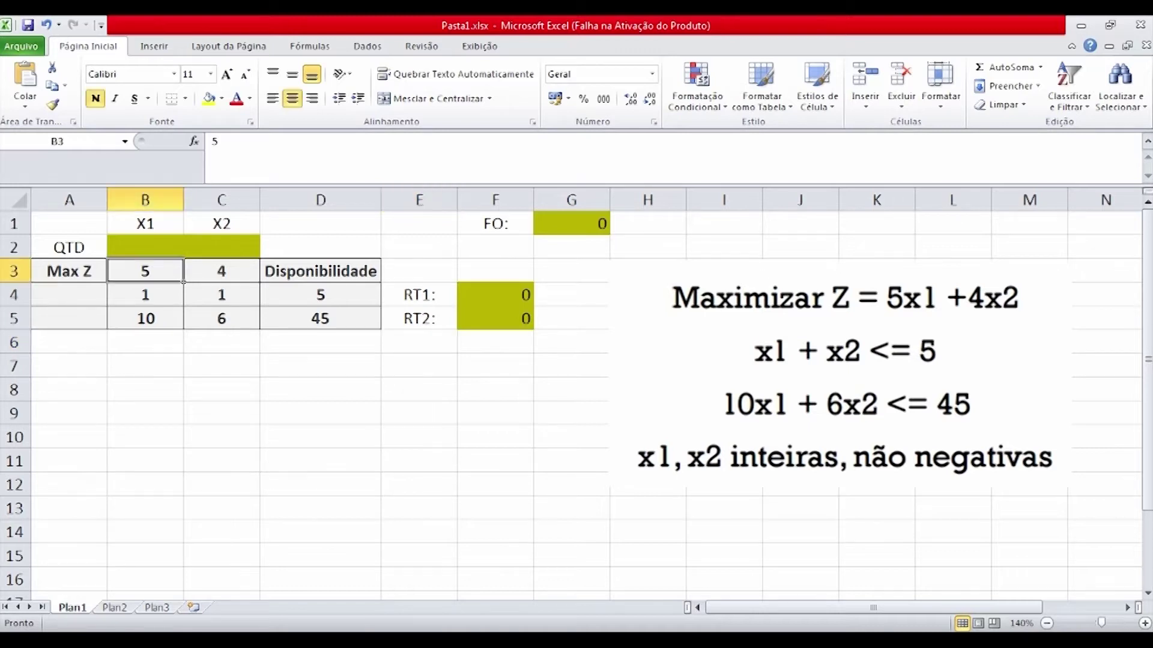
pyautogui.click(221, 272)
pyautogui.click(146, 271)
pyautogui.click(256, 285)
pyautogui.click(258, 280)
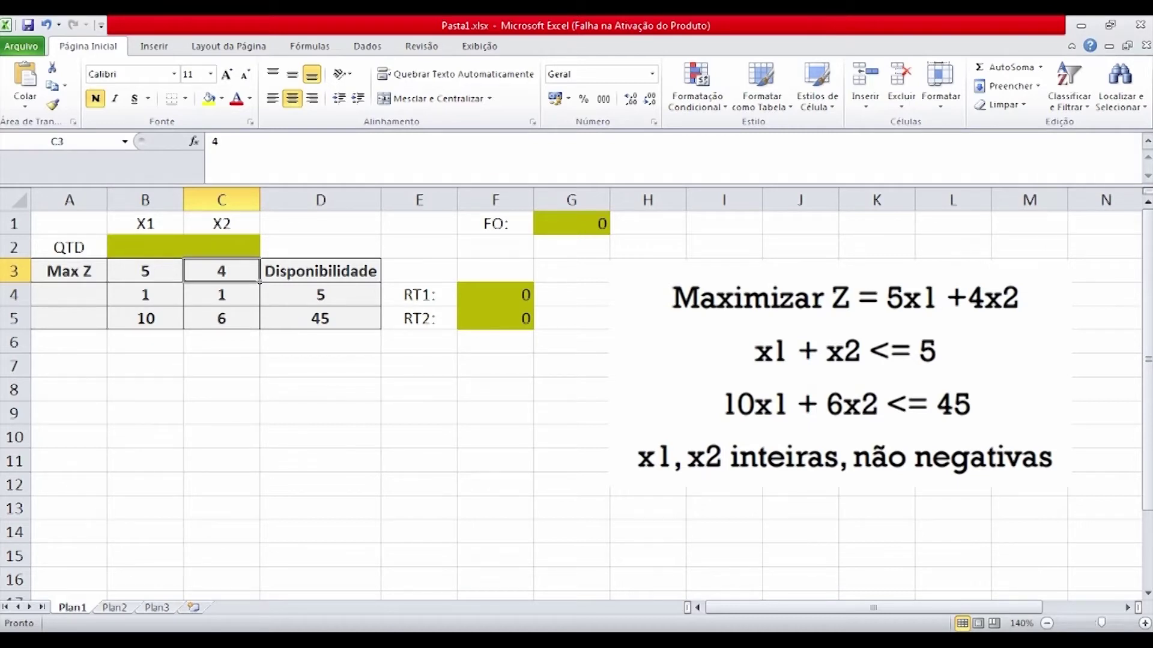
pyautogui.click(182, 304)
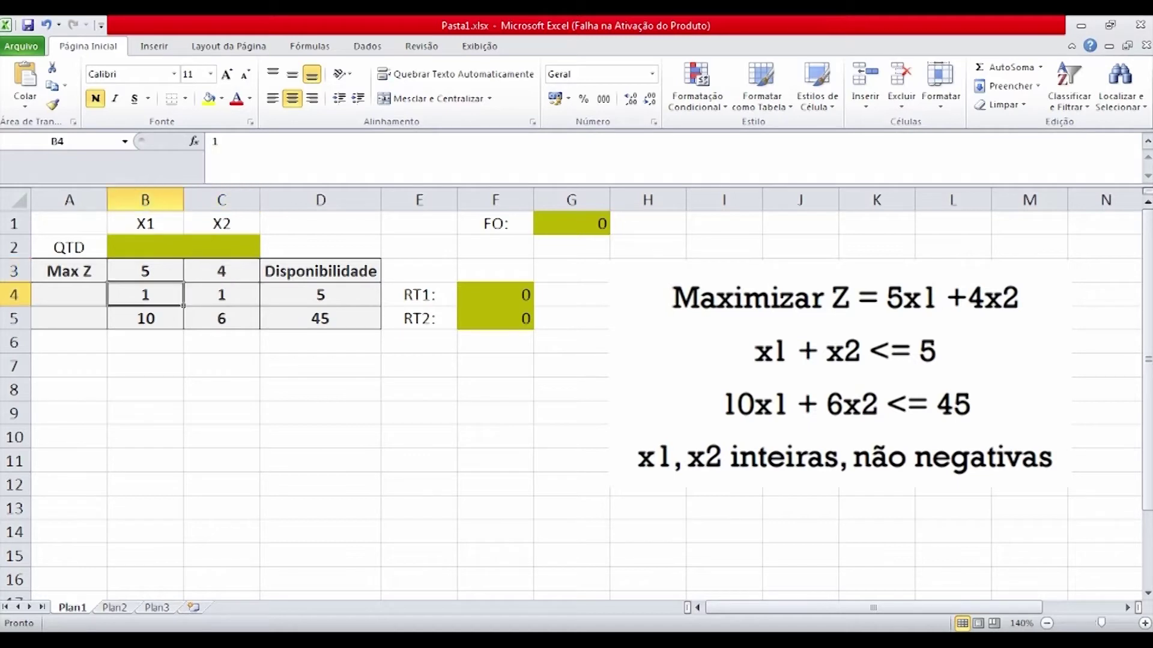
pyautogui.click(145, 318)
pyautogui.click(145, 295)
pyautogui.click(221, 319)
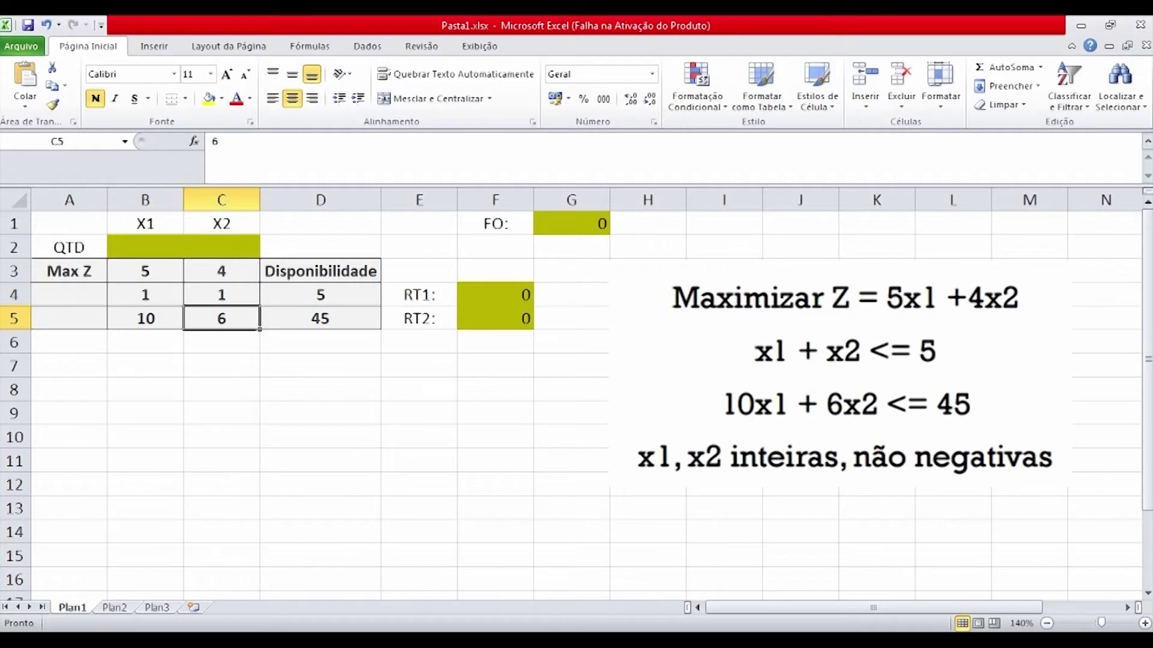
pyautogui.click(320, 319)
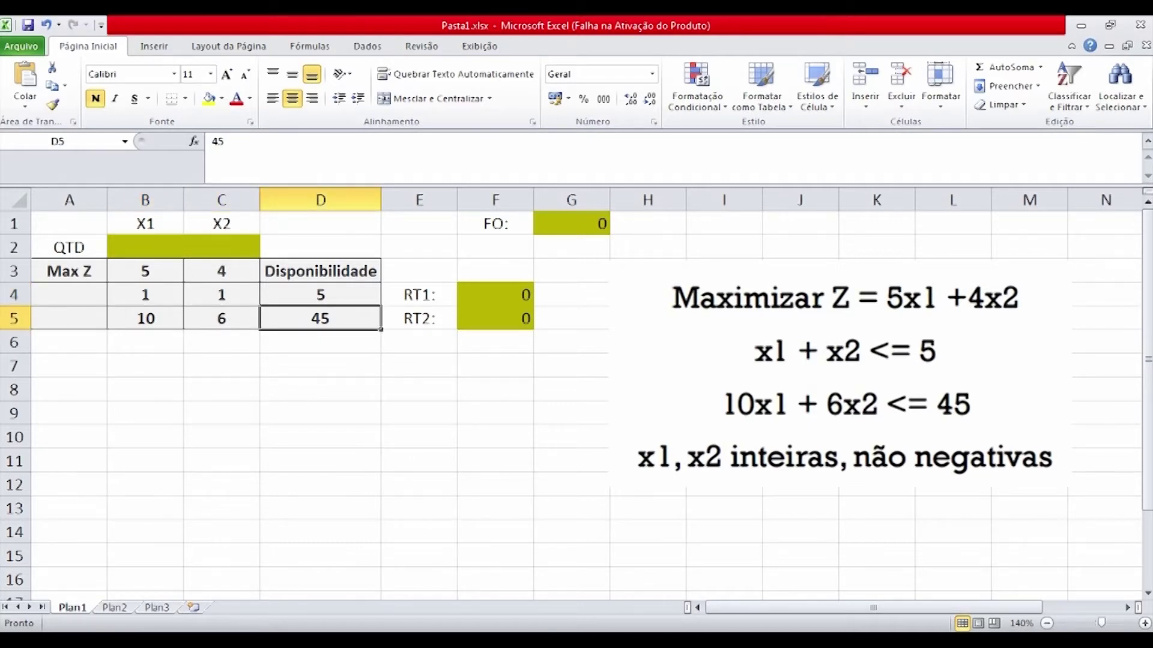
# - Examine the X1 and X2 quantity cells B2:C2 and the objective function formula in G1
pyautogui.moveTo(145, 246); pyautogui.dragTo(222, 246)
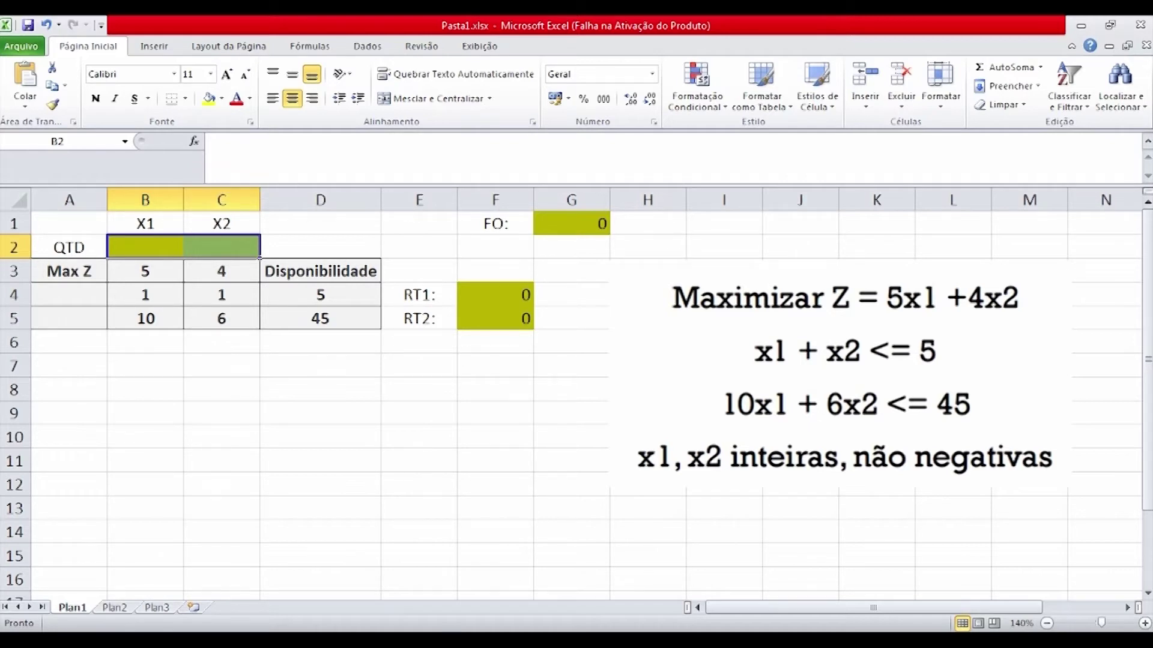
pyautogui.click(570, 223)
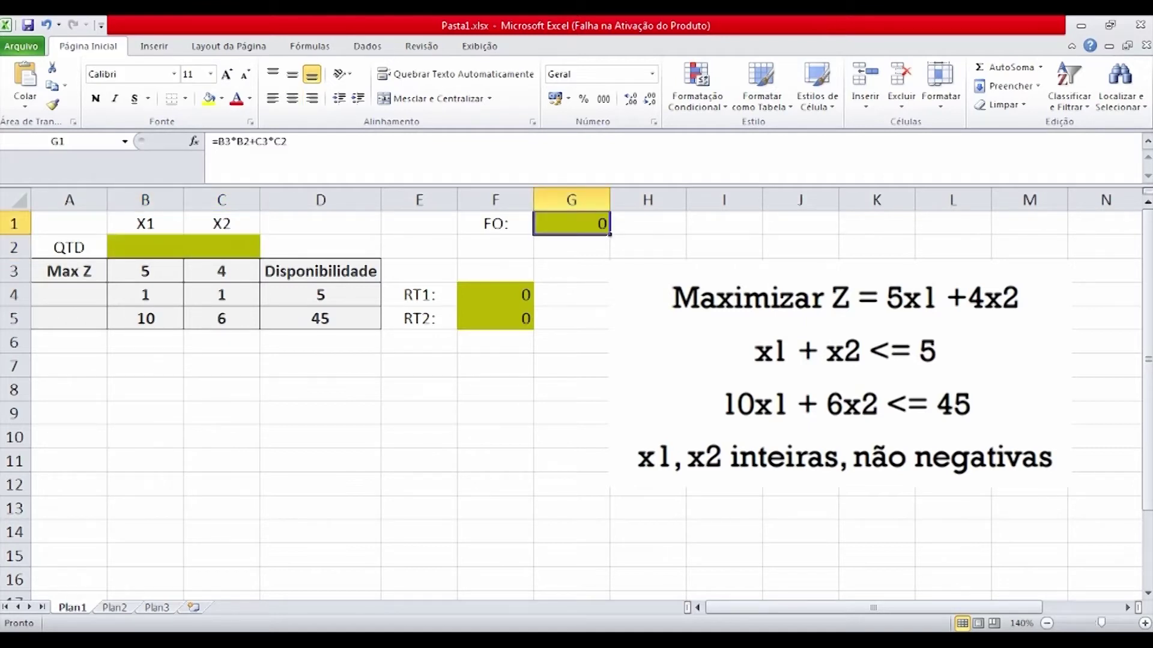
pyautogui.click(495, 224)
pyautogui.click(571, 223)
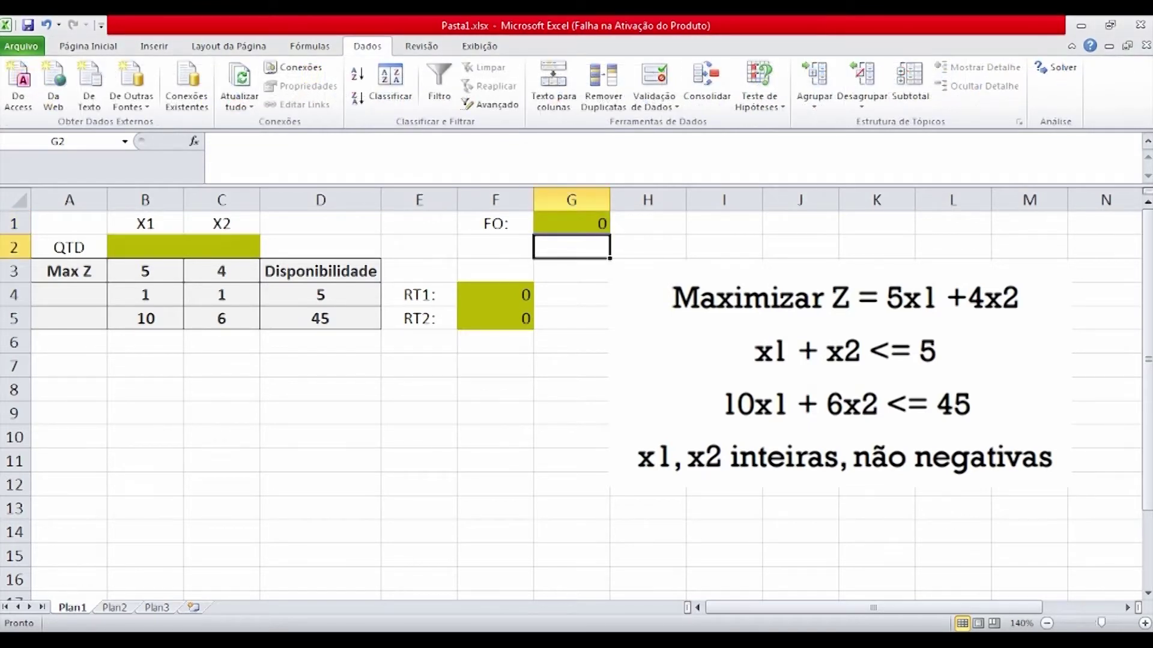
pyautogui.click(494, 247)
pyautogui.click(571, 224)
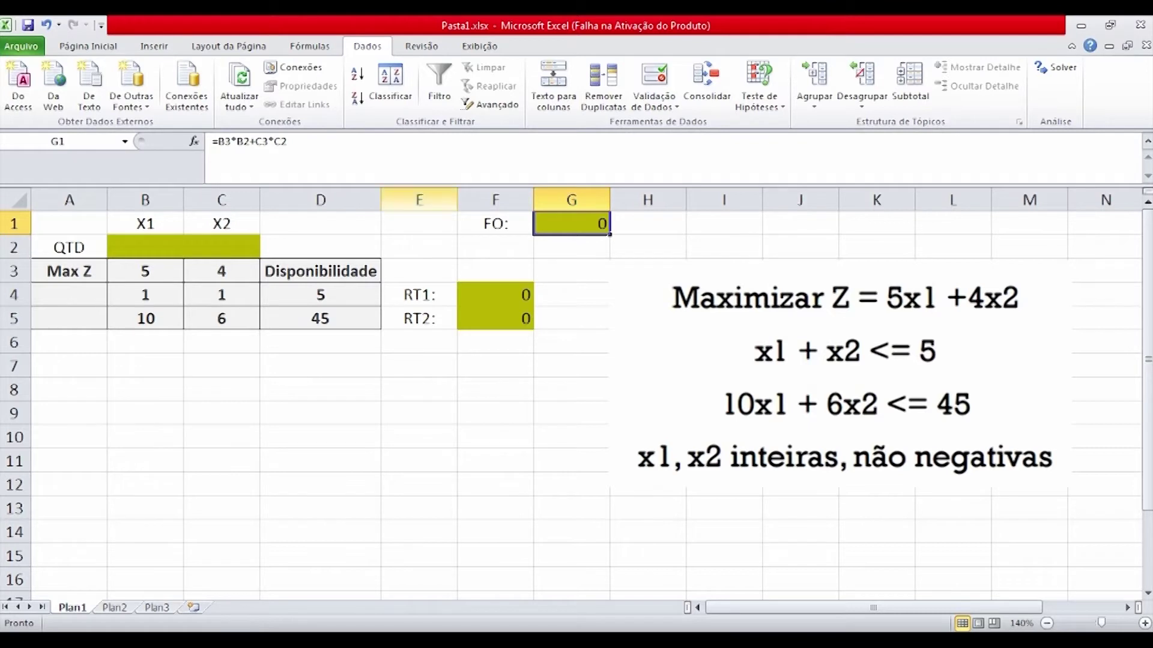
pyautogui.press('F2')
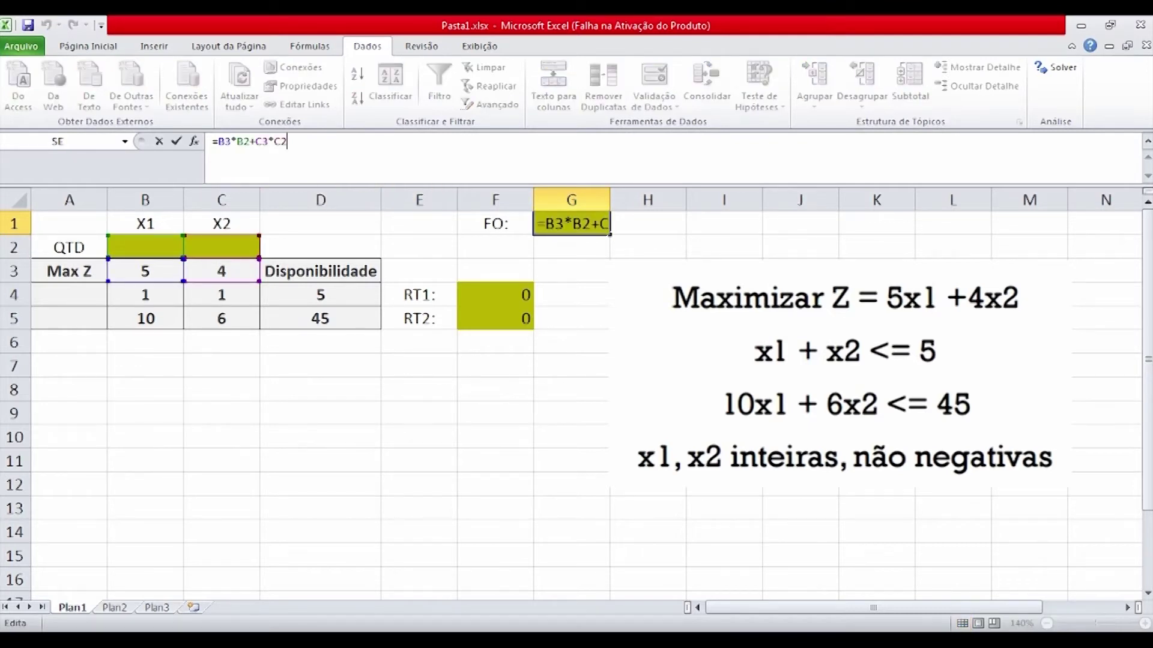
pyautogui.moveTo(255, 142); pyautogui.dragTo(281, 141)
pyautogui.click(288, 142)
pyautogui.press('Return')
# - Examine the RT1 and RT2 constraint formulas in F4 and F5 alongside their Disponibilidade limits in D4 and D5
pyautogui.click(419, 295)
pyautogui.click(496, 295)
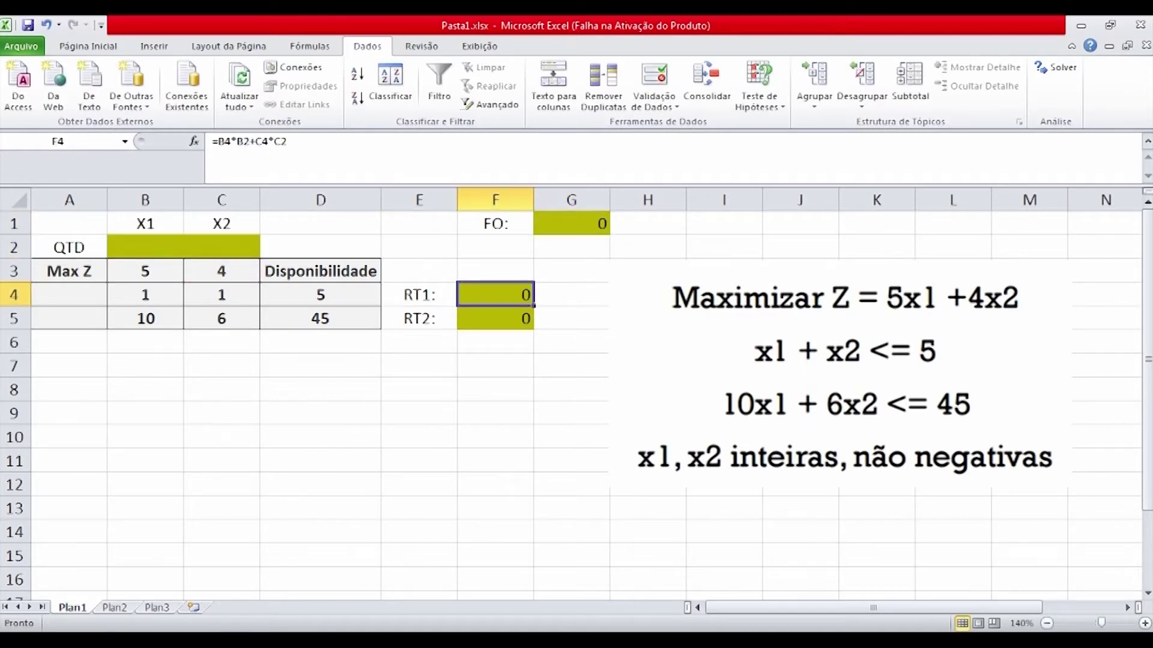
pyautogui.click(287, 141)
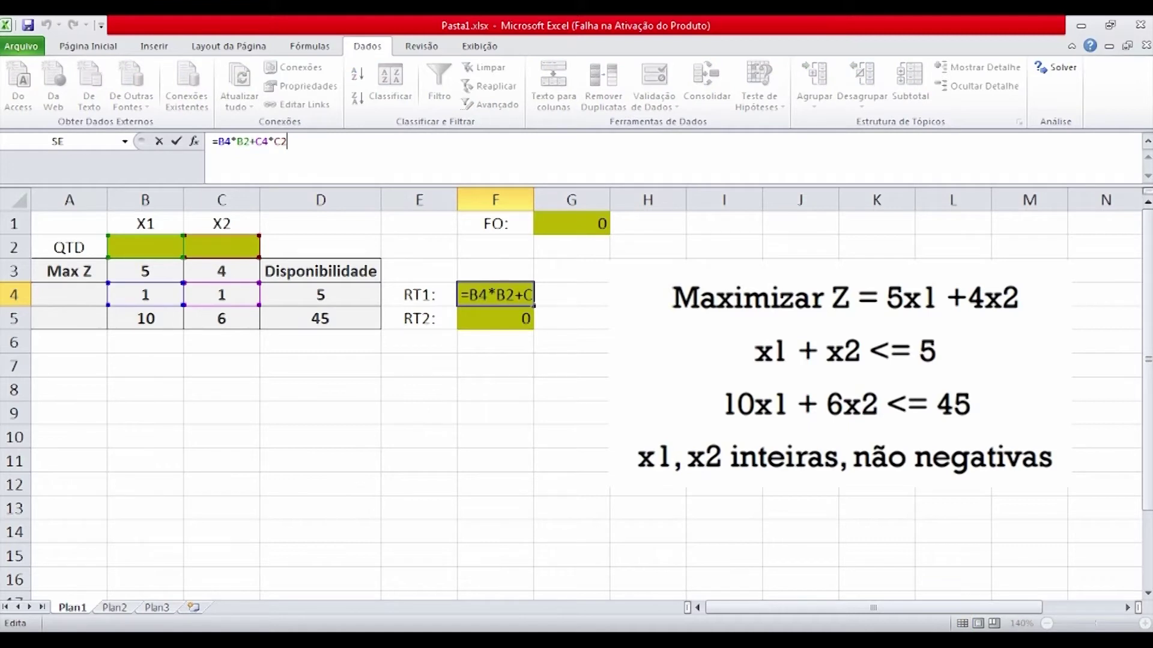
pyautogui.press('Return')
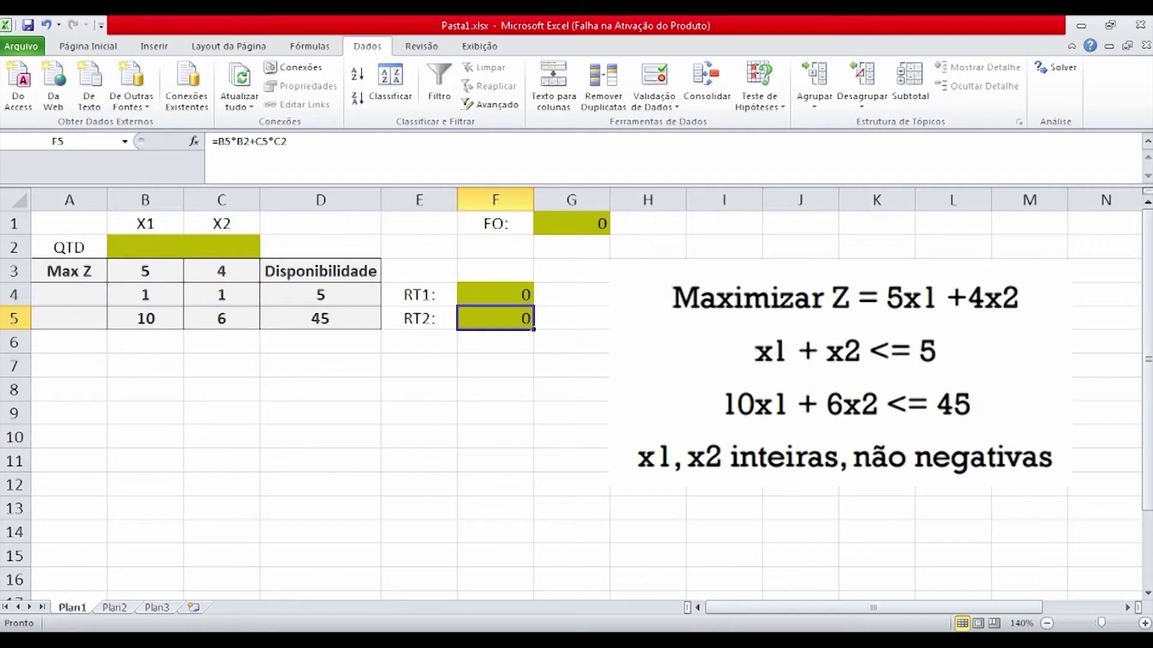
pyautogui.click(320, 295)
pyautogui.click(495, 295)
pyautogui.click(312, 142)
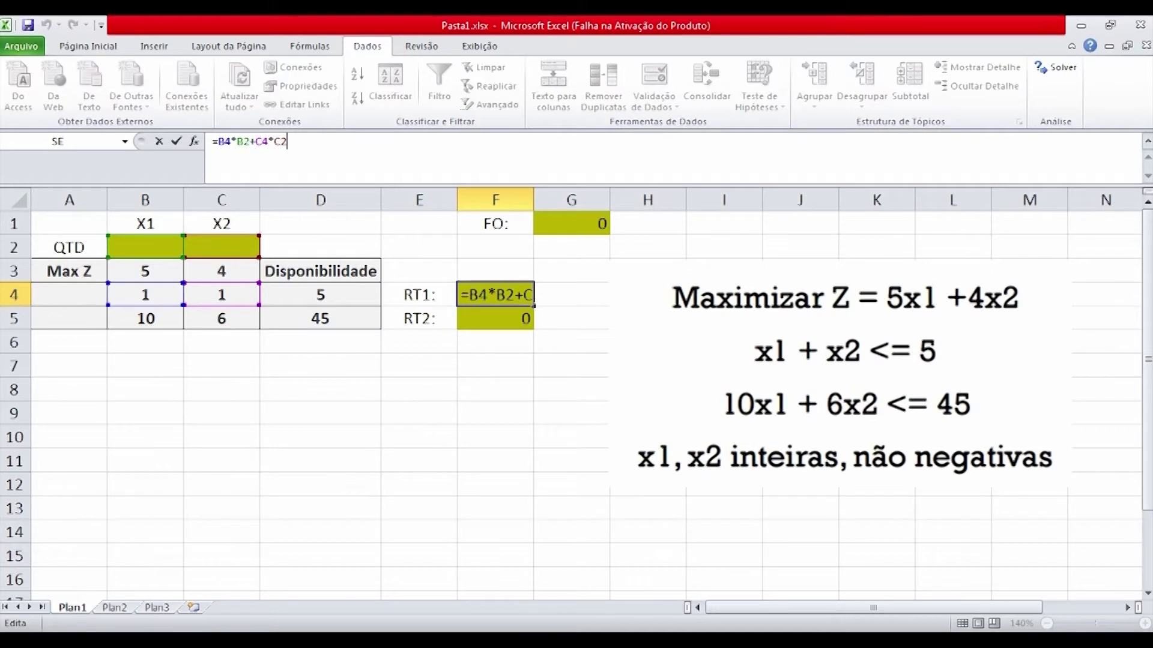
pyautogui.press('Return')
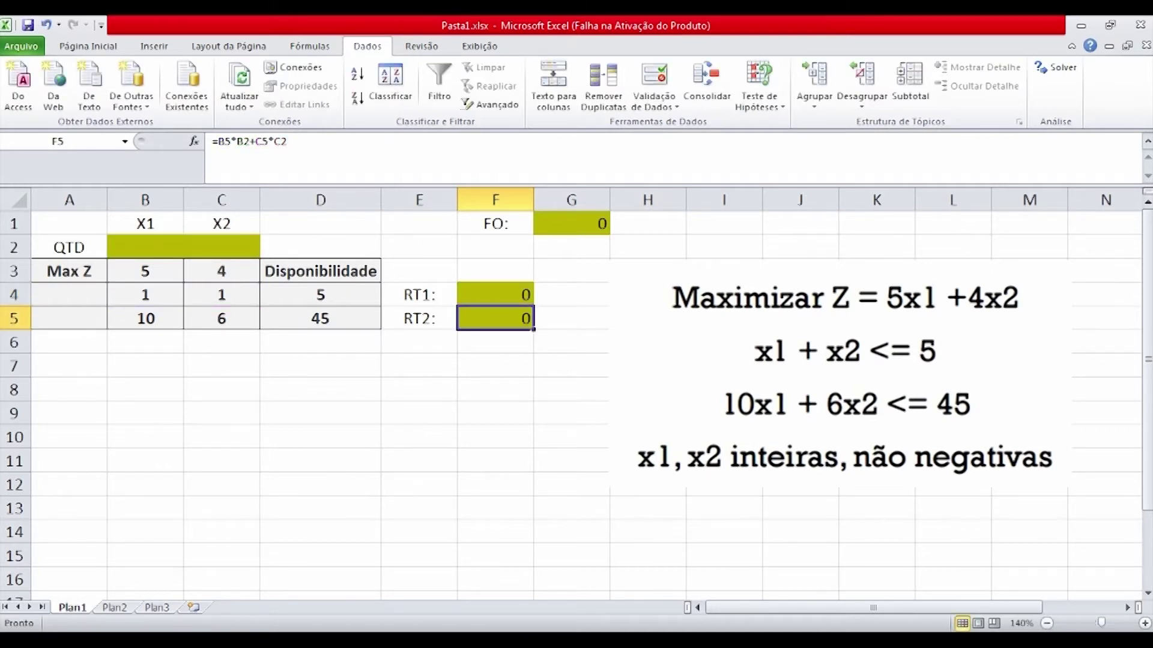
pyautogui.click(494, 295)
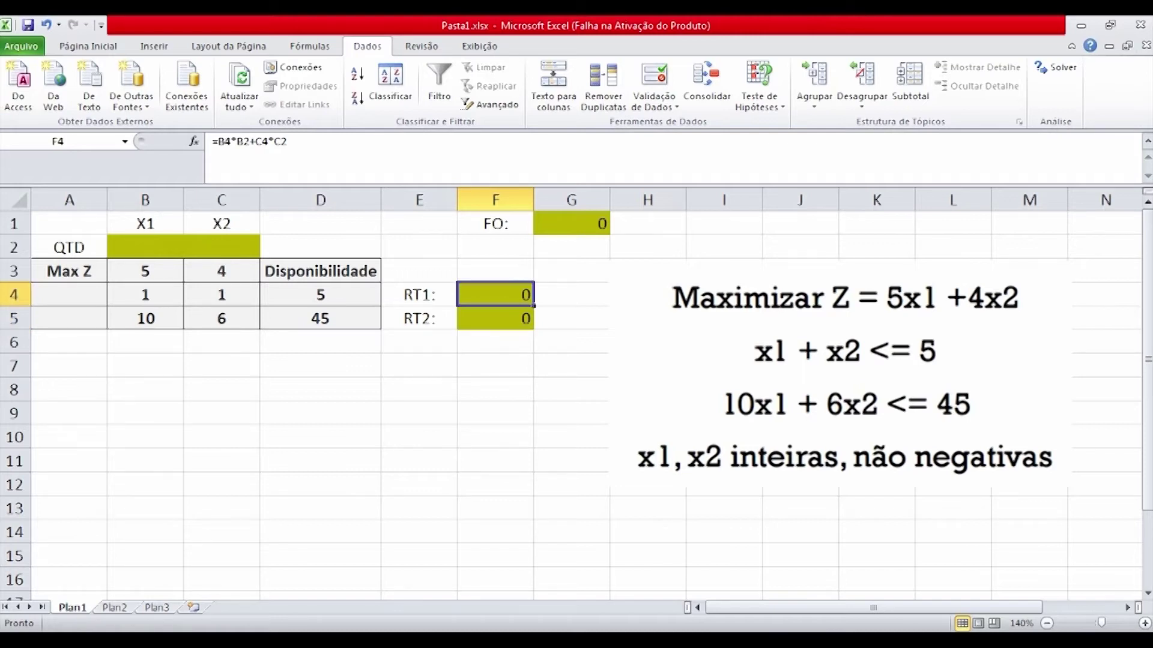
pyautogui.click(319, 295)
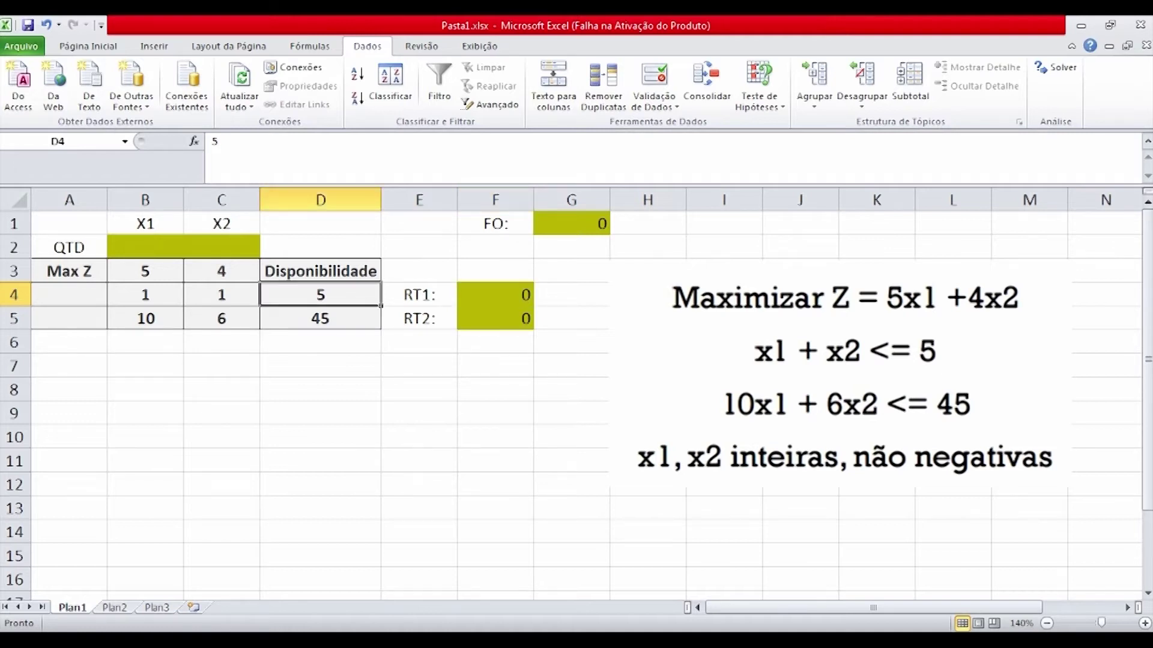
pyautogui.click(495, 318)
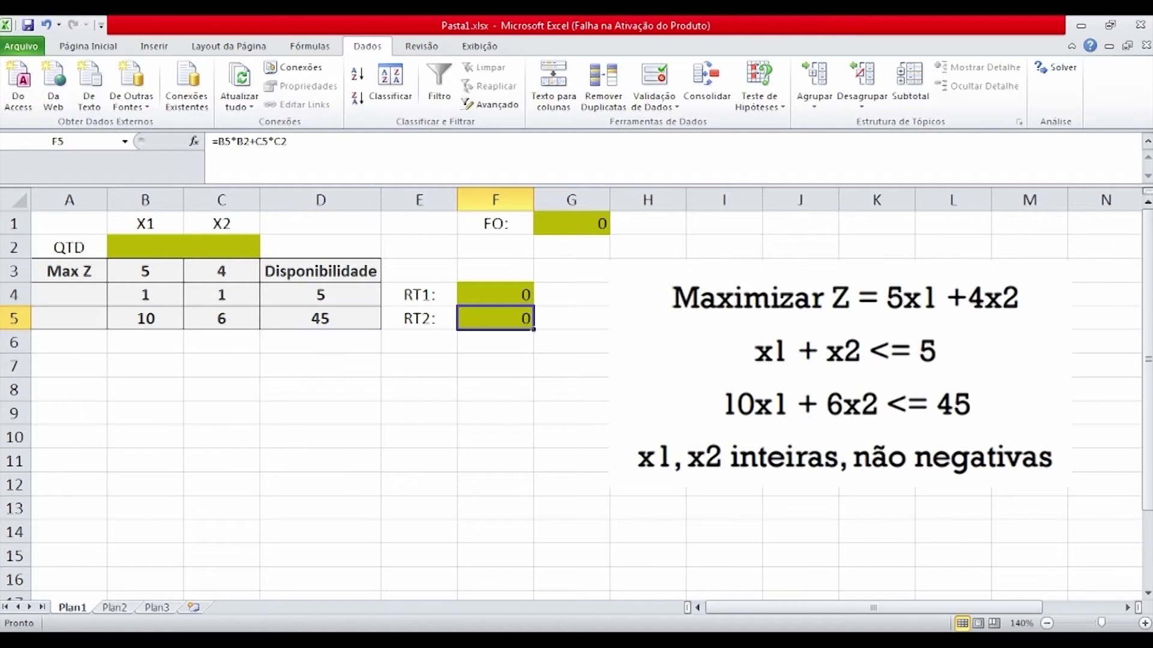
pyautogui.click(319, 318)
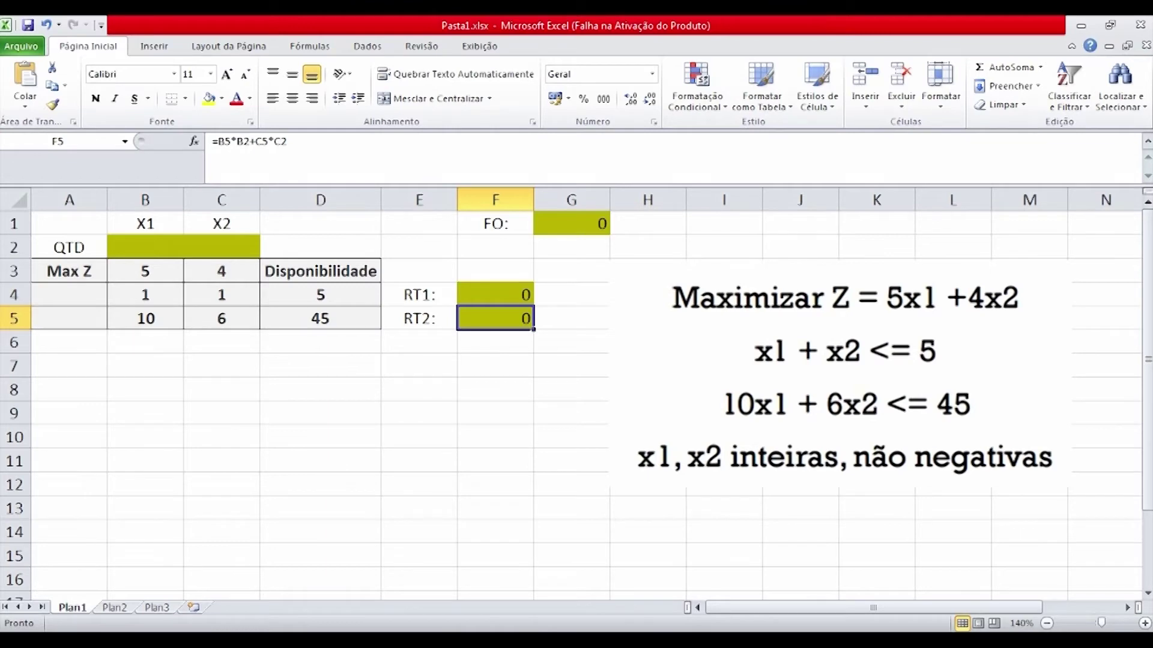
# - Enable the Solver add-in in the Excel add-ins manager, reached through the program options
pyautogui.hotkey('alt', 'a')
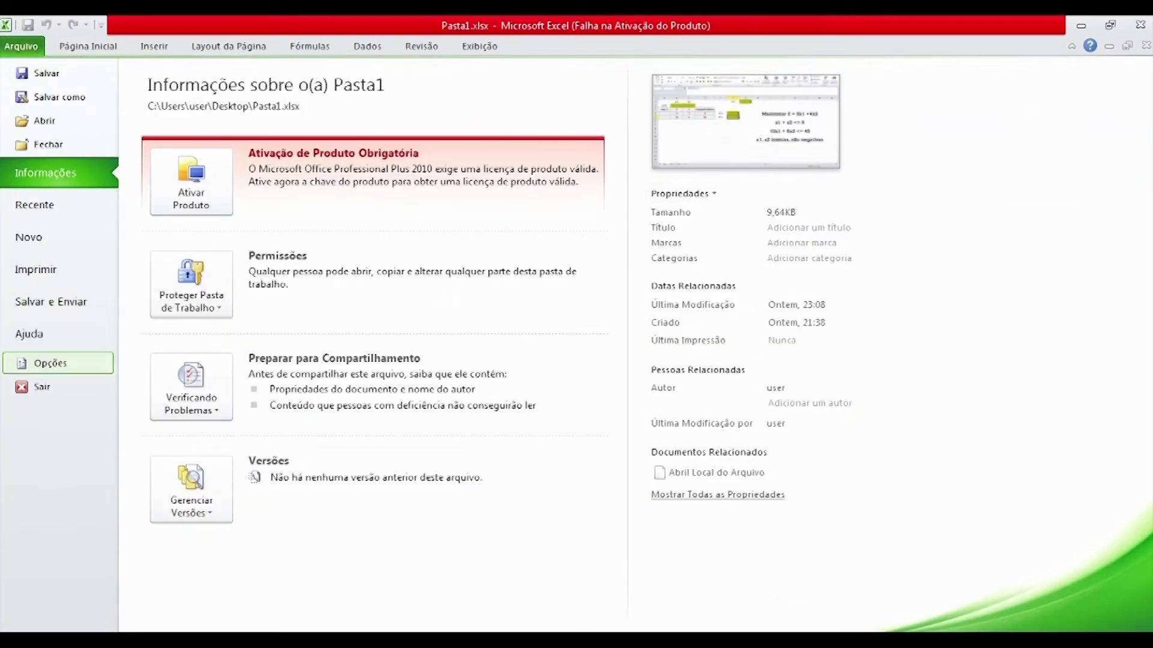
pyautogui.click(51, 363)
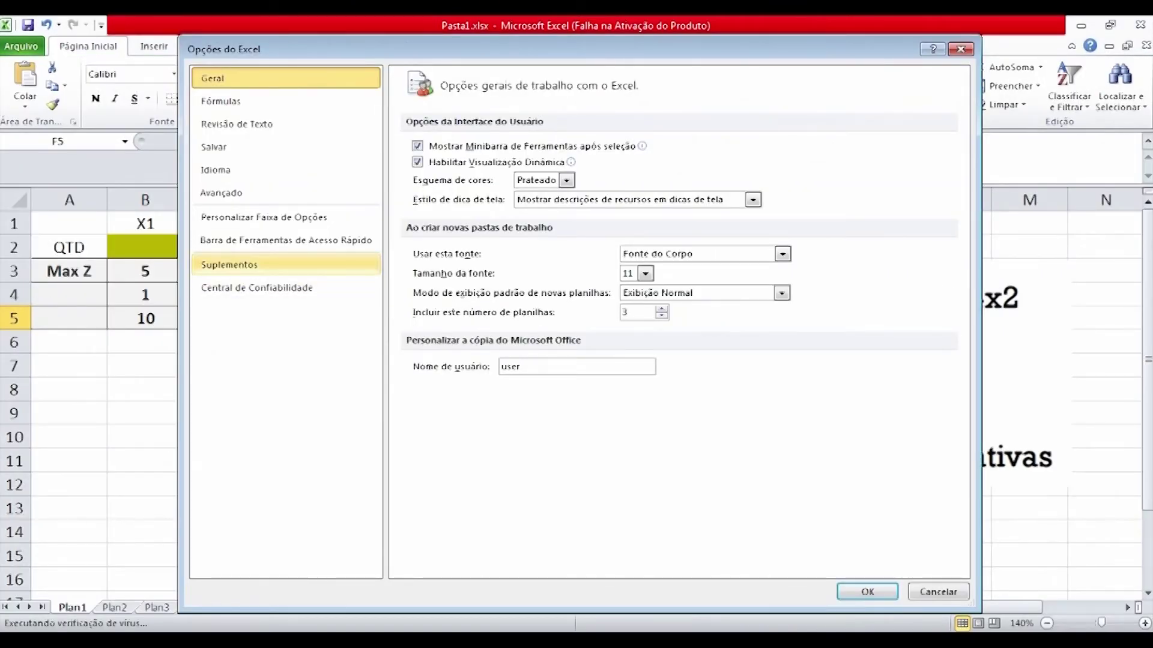
pyautogui.click(229, 265)
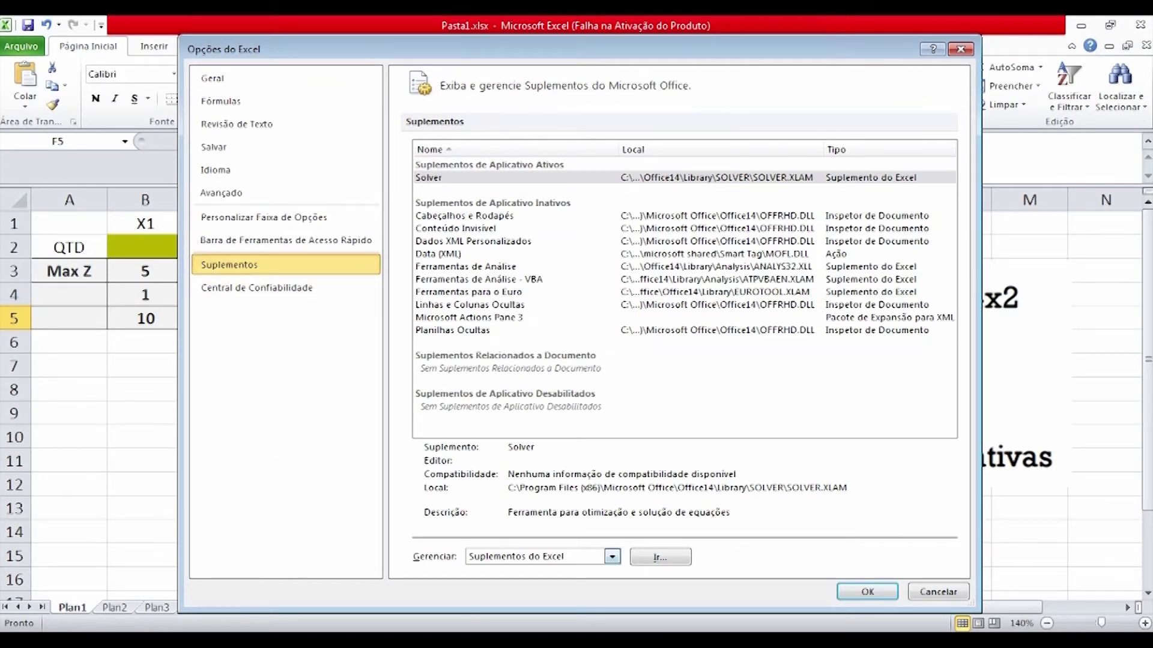
pyautogui.click(611, 556)
pyautogui.click(516, 482)
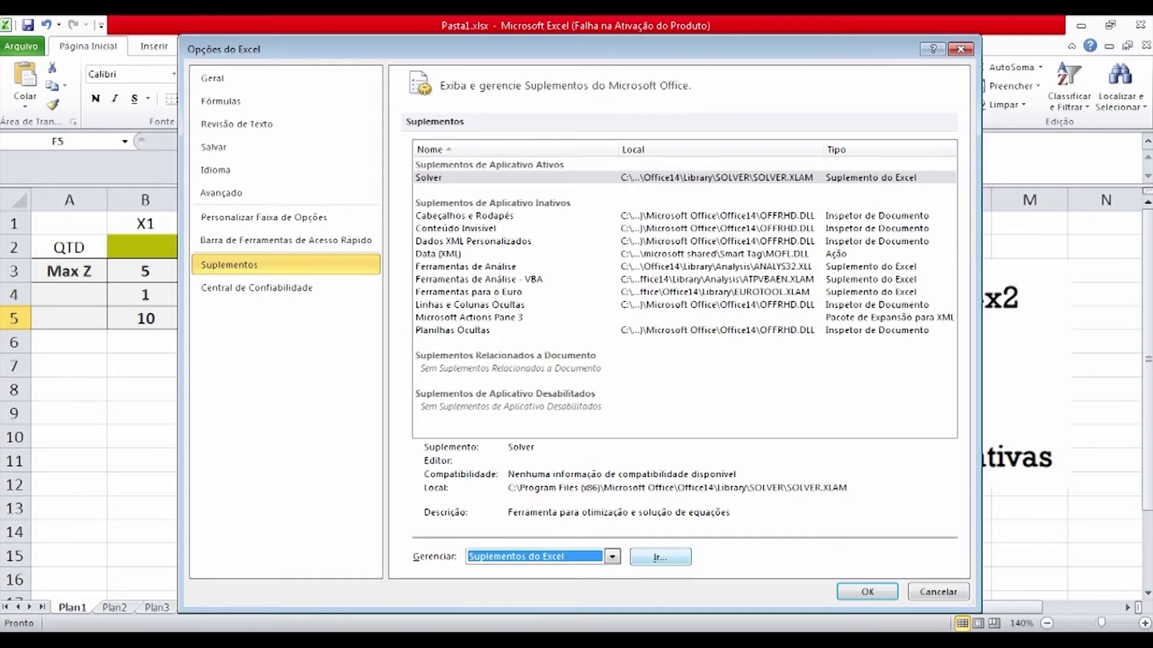
pyautogui.click(660, 556)
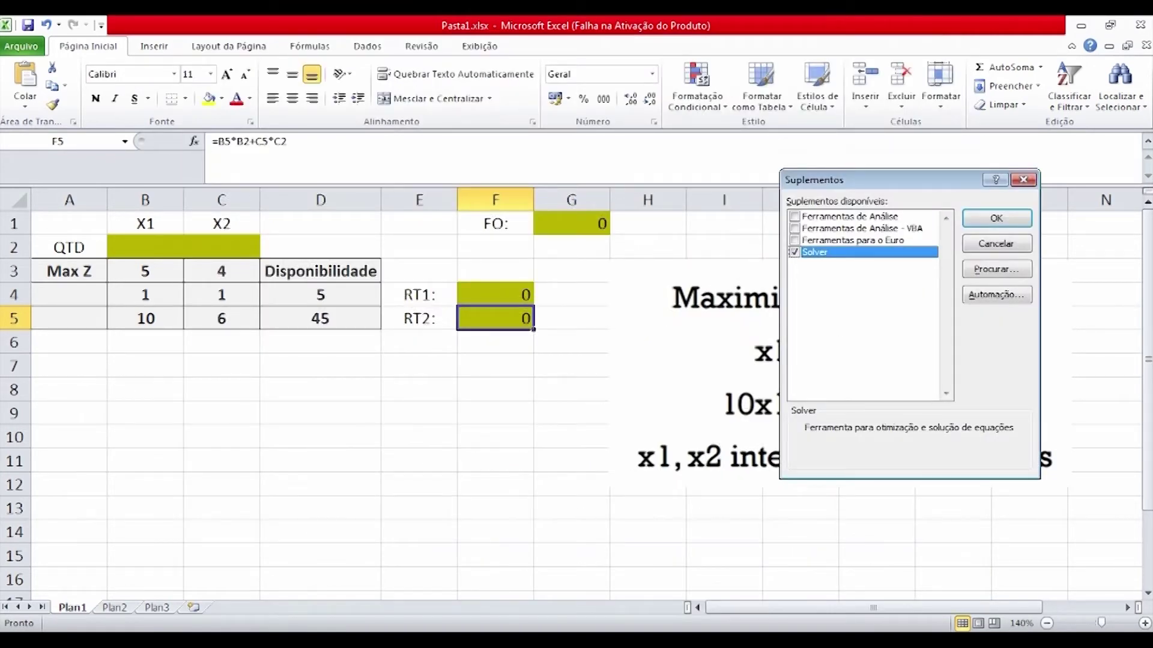
pyautogui.press('space')
pyautogui.moveTo(880, 179); pyautogui.dragTo(769, 146)
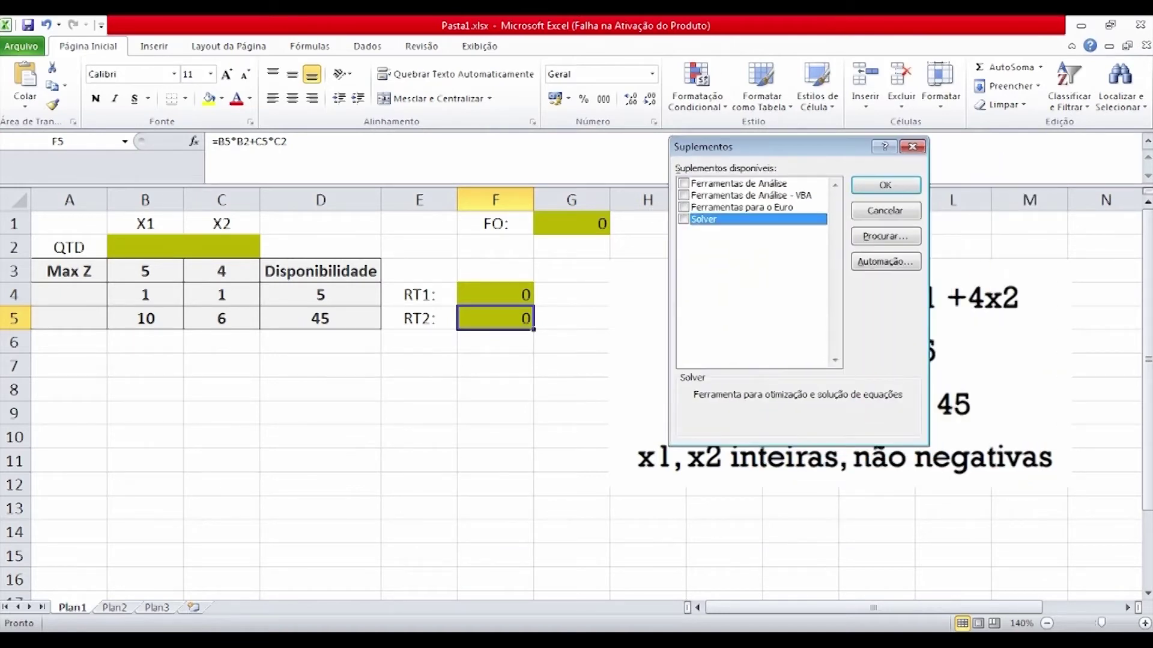
pyautogui.press('Return')
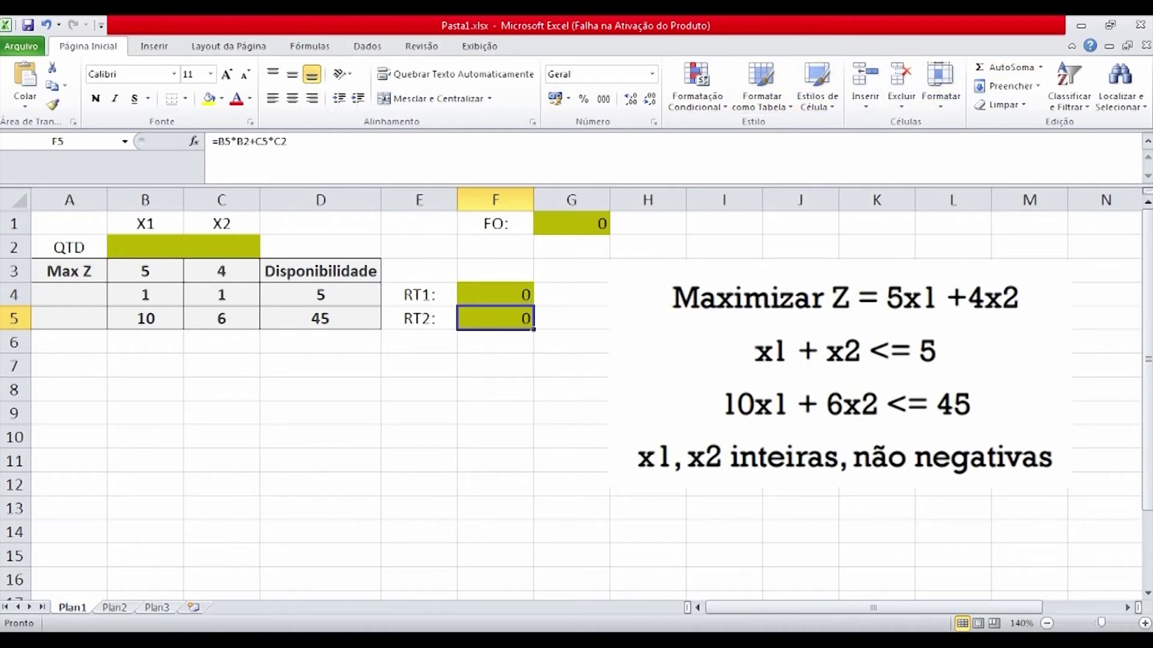
# - Start Solver and set the objective function cell G1 as the objective to maximize
pyautogui.click(367, 46)
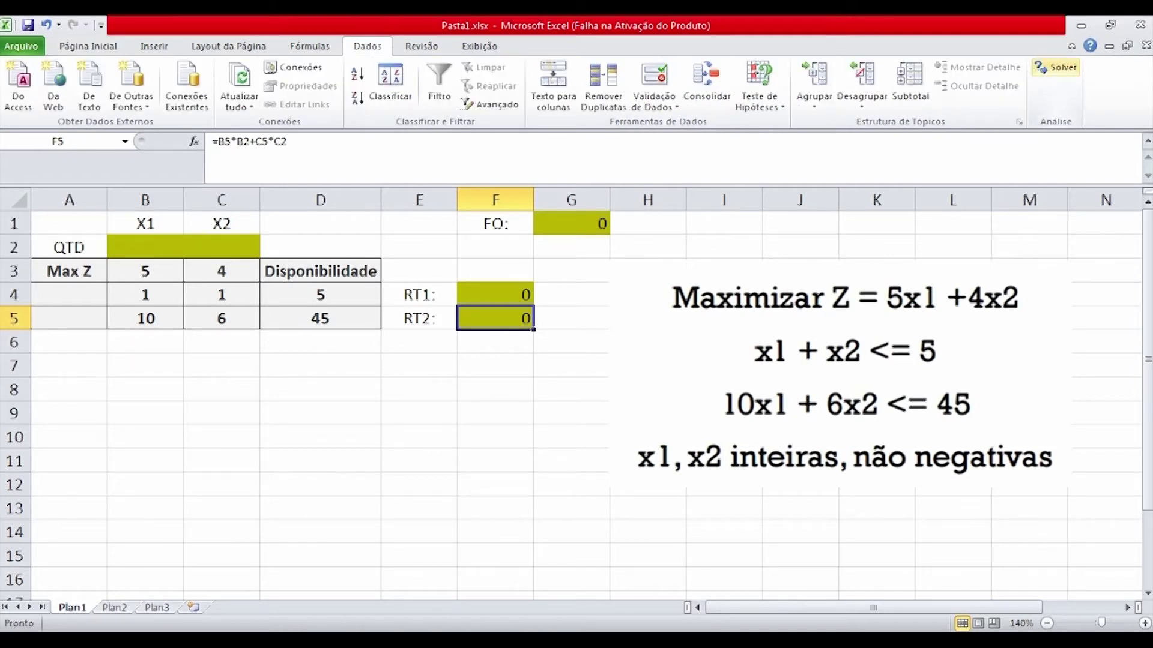
pyautogui.click(1055, 67)
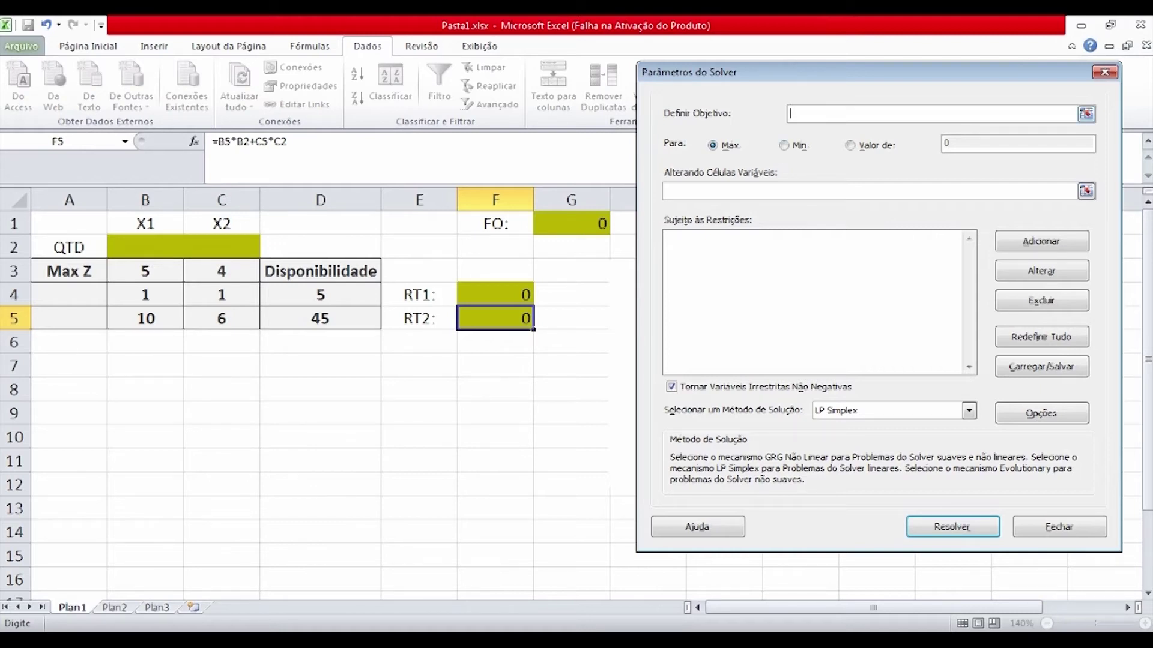
pyautogui.click(1085, 113)
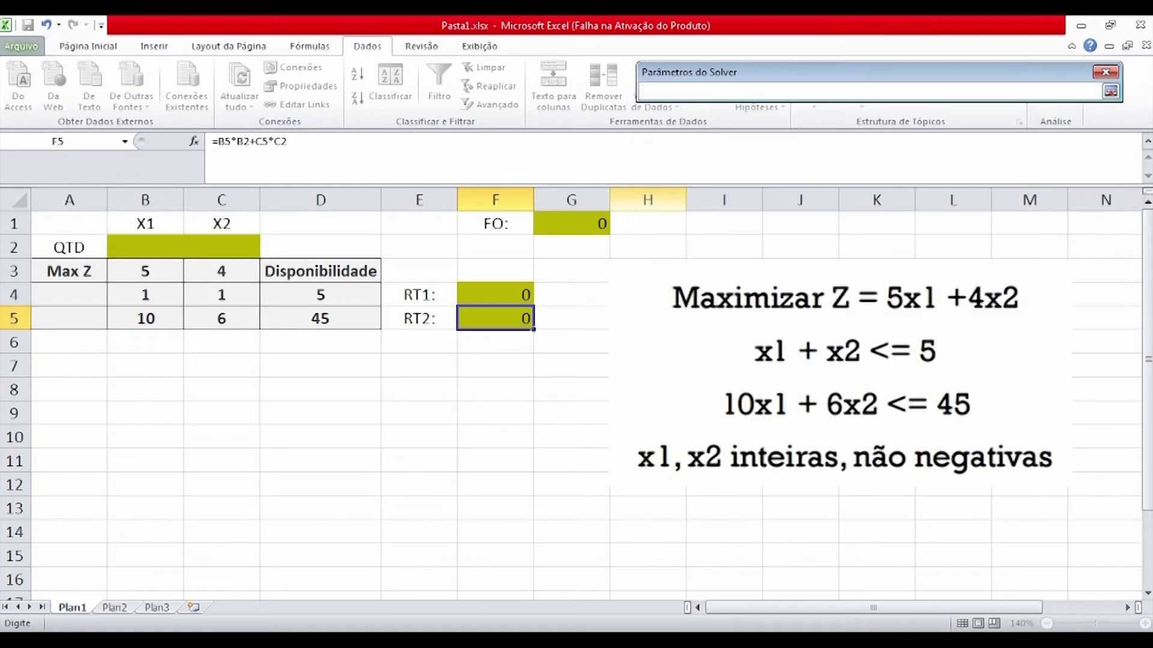
pyautogui.click(594, 224)
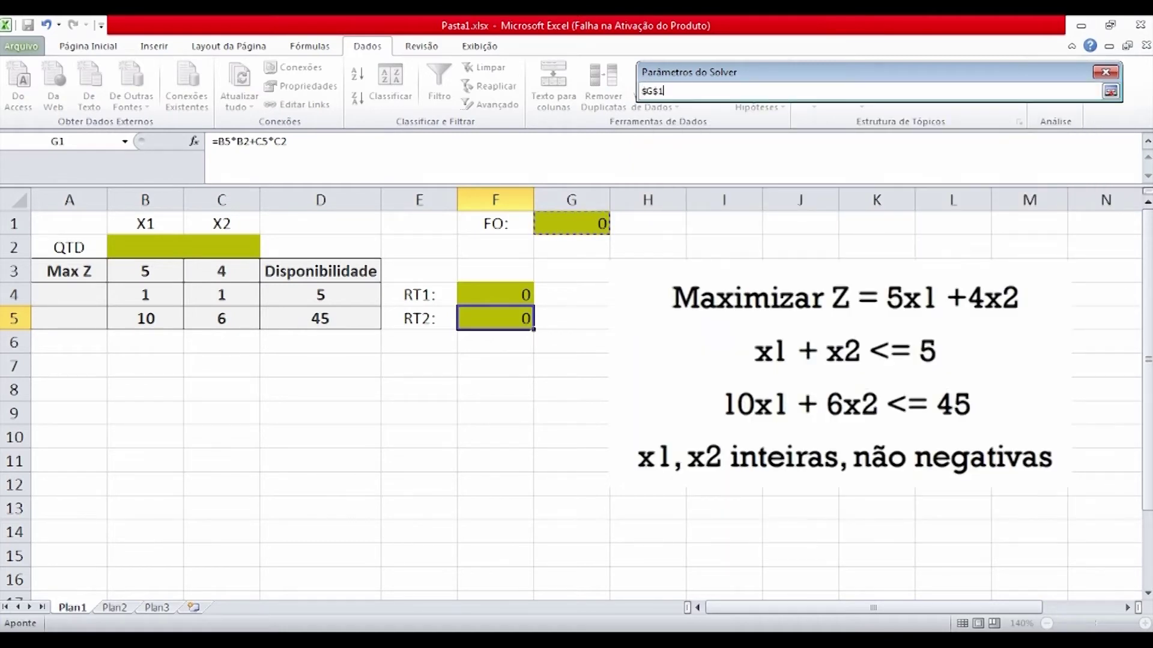
pyautogui.press('Return')
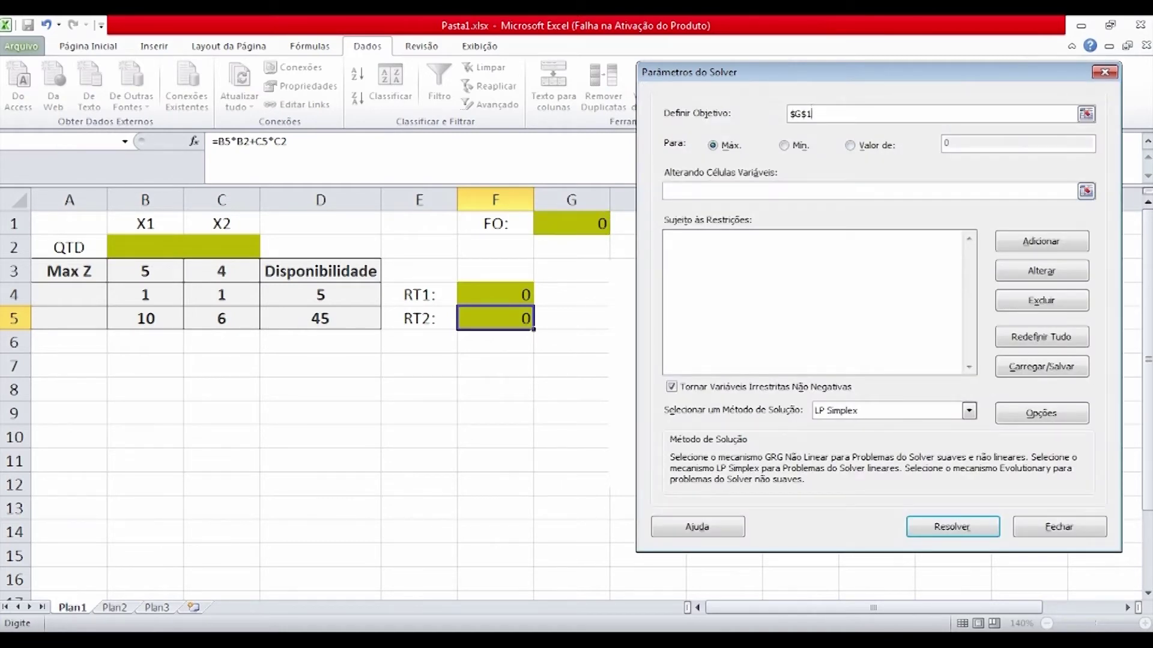
# - Set the X1 and X2 quantity cells B2:C2 as Solver's variable cells
pyautogui.click(676, 191)
pyautogui.moveTo(145, 246); pyautogui.dragTo(235, 247)
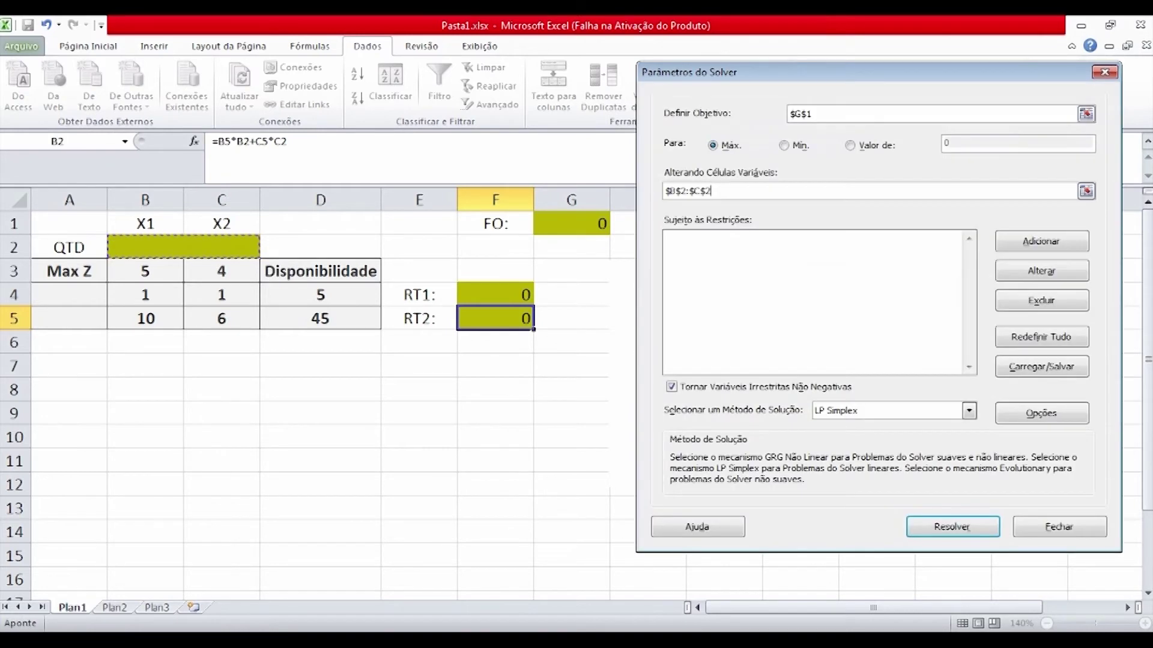
pyautogui.click(813, 282)
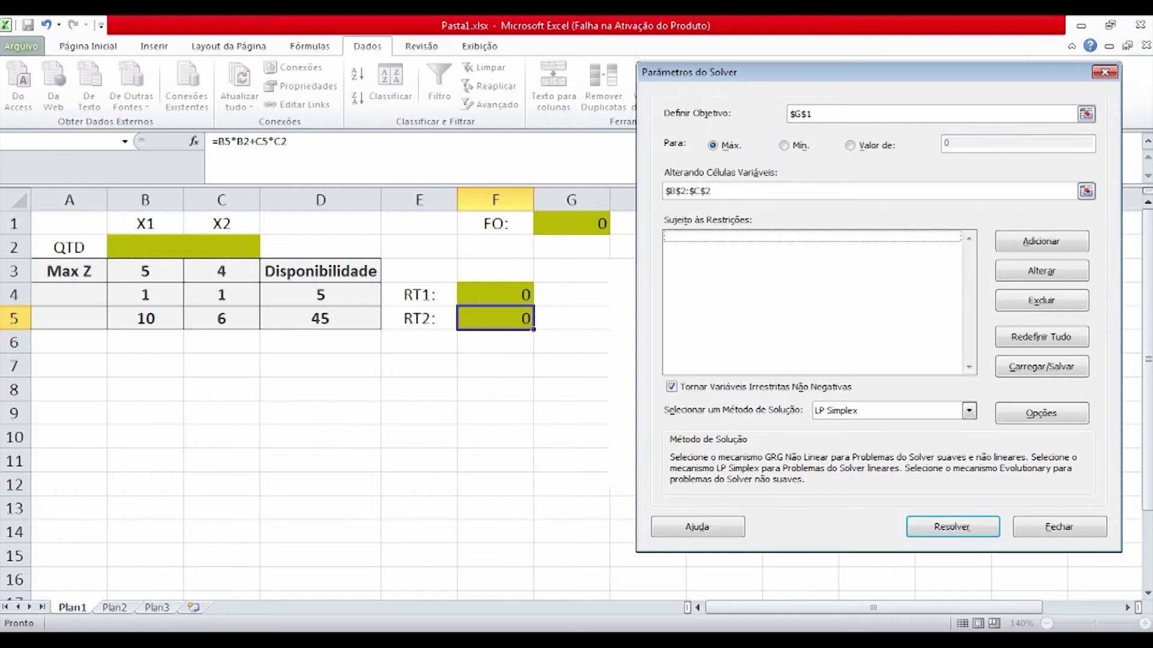
# - Add a Solver constraint requiring the RT1 cell F4 to be <= the Disponibilidade limit in D4
pyautogui.click(1040, 241)
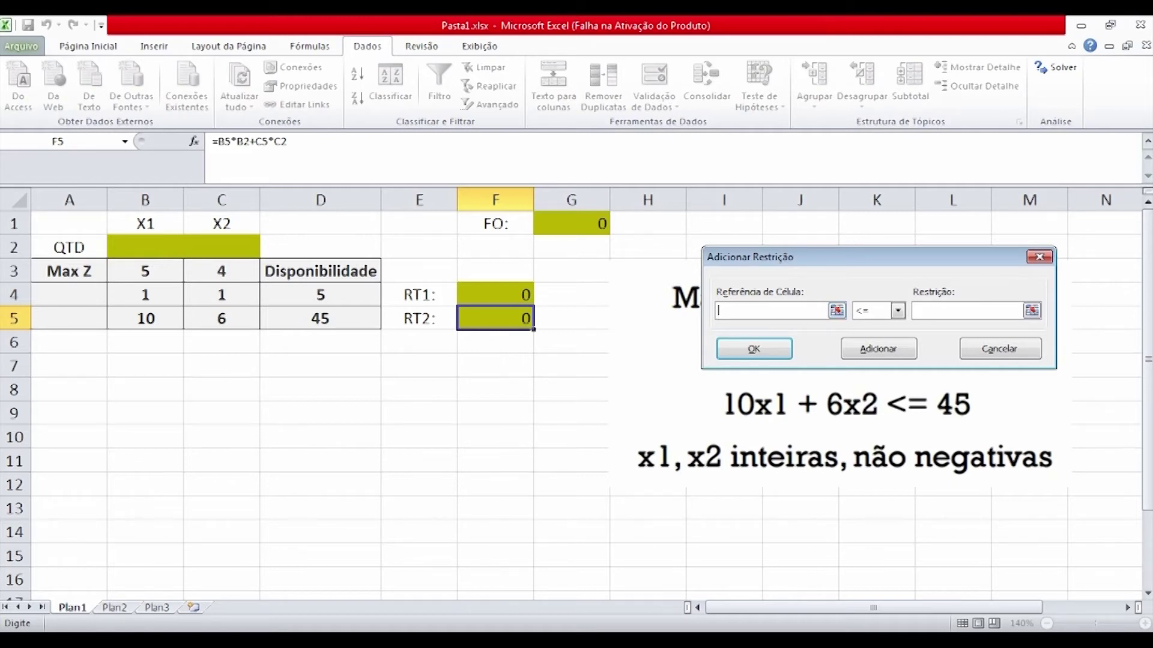
pyautogui.click(495, 295)
pyautogui.click(897, 310)
pyautogui.click(870, 326)
pyautogui.moveTo(870, 256); pyautogui.dragTo(417, 223)
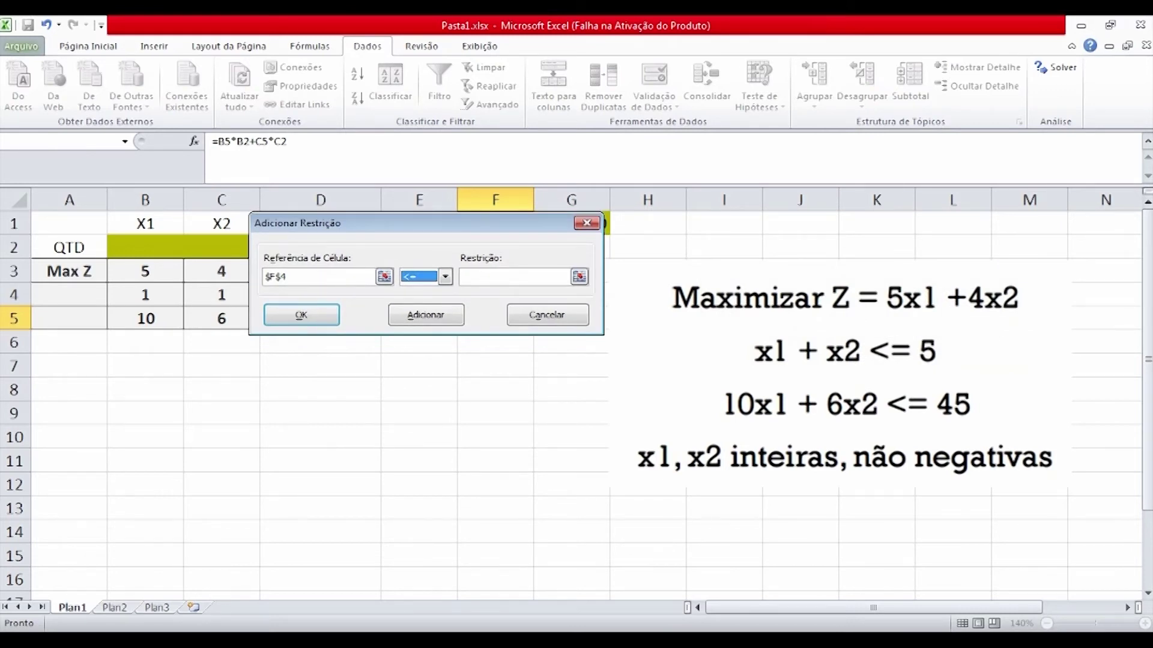
pyautogui.moveTo(360, 223); pyautogui.dragTo(749, 206)
pyautogui.click(903, 260)
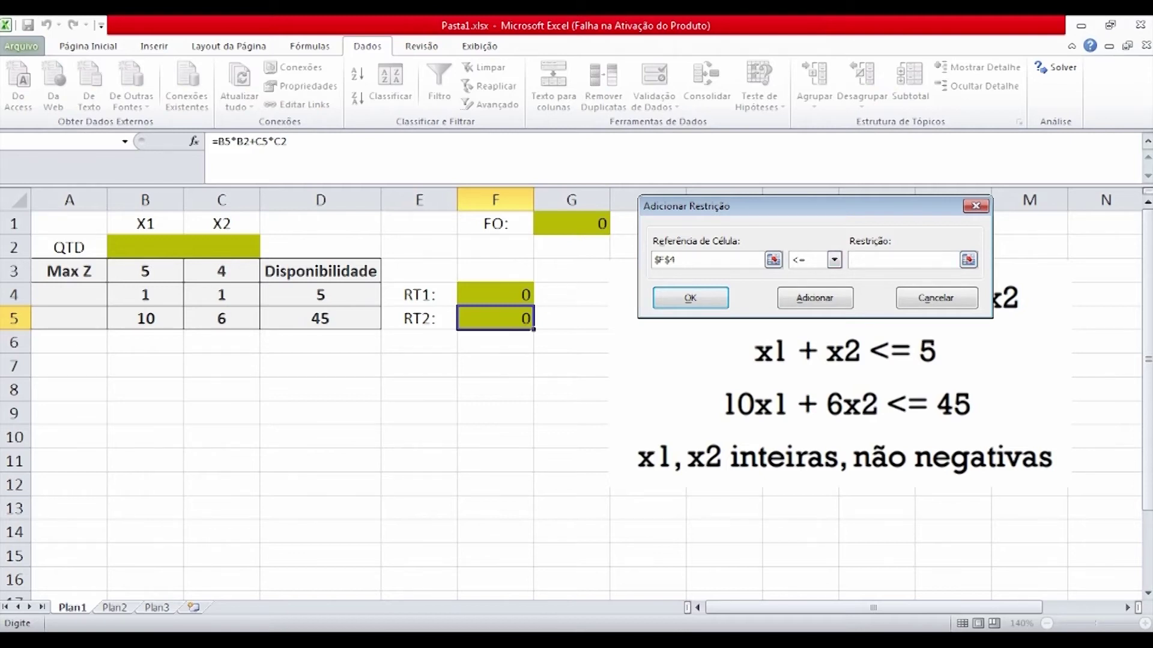
pyautogui.click(320, 294)
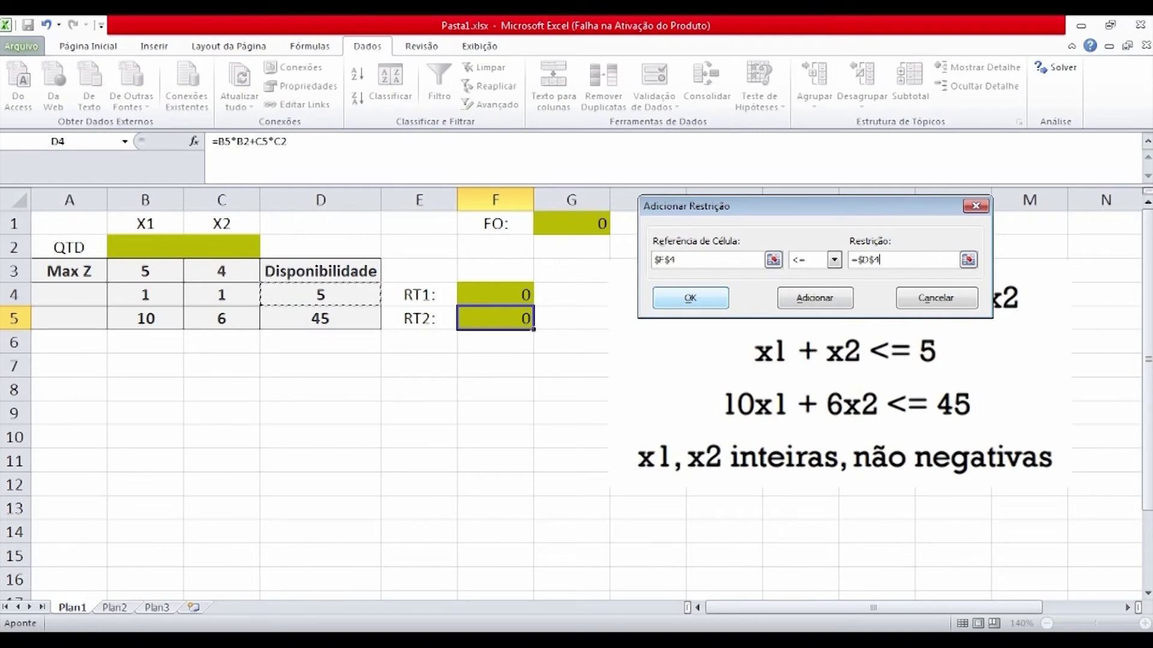
pyautogui.press('Return')
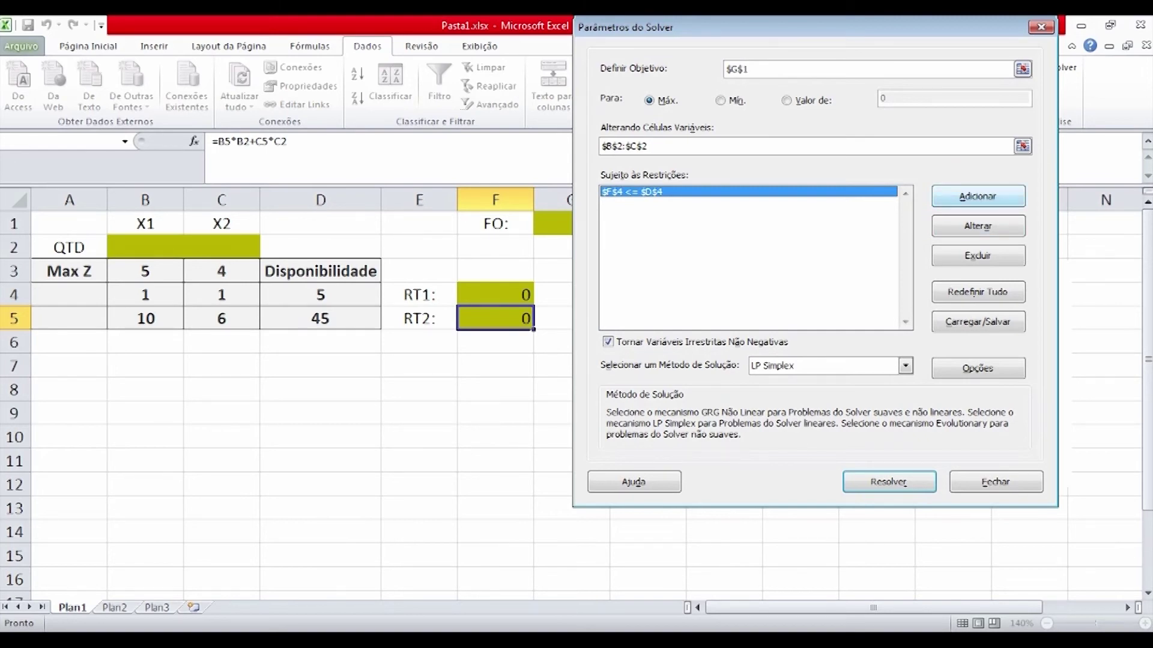
# - Add a Solver constraint requiring the RT2 cell F5 to be <= the Disponibilidade limit in D5
pyautogui.click(976, 196)
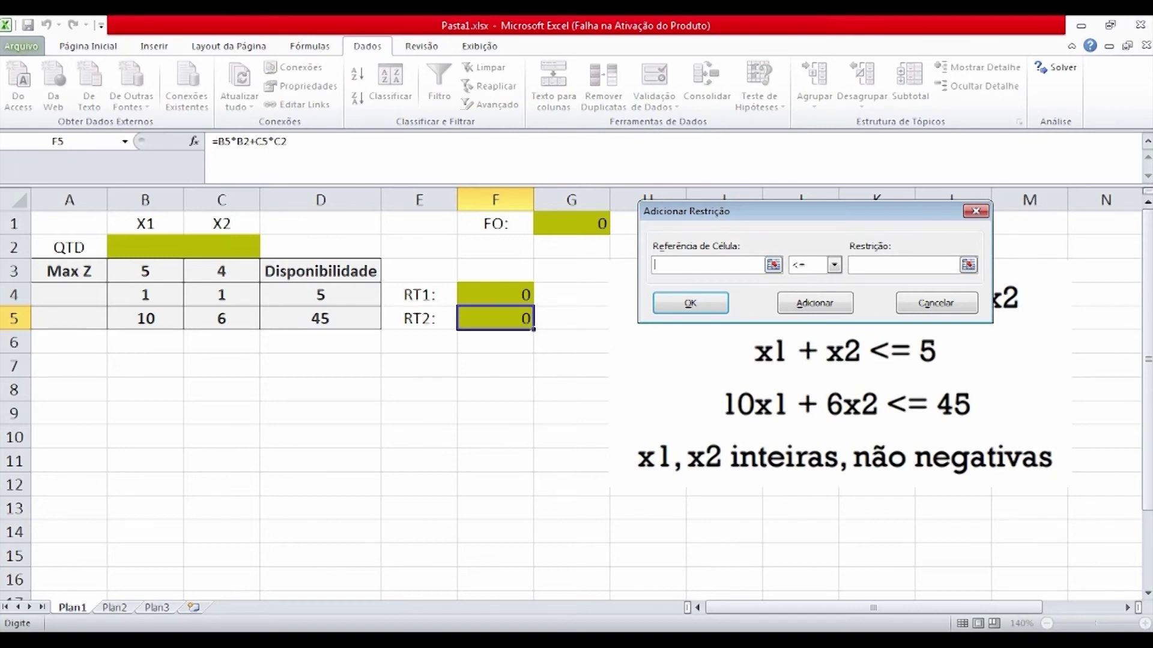
pyautogui.click(495, 318)
pyautogui.click(903, 265)
pyautogui.click(320, 318)
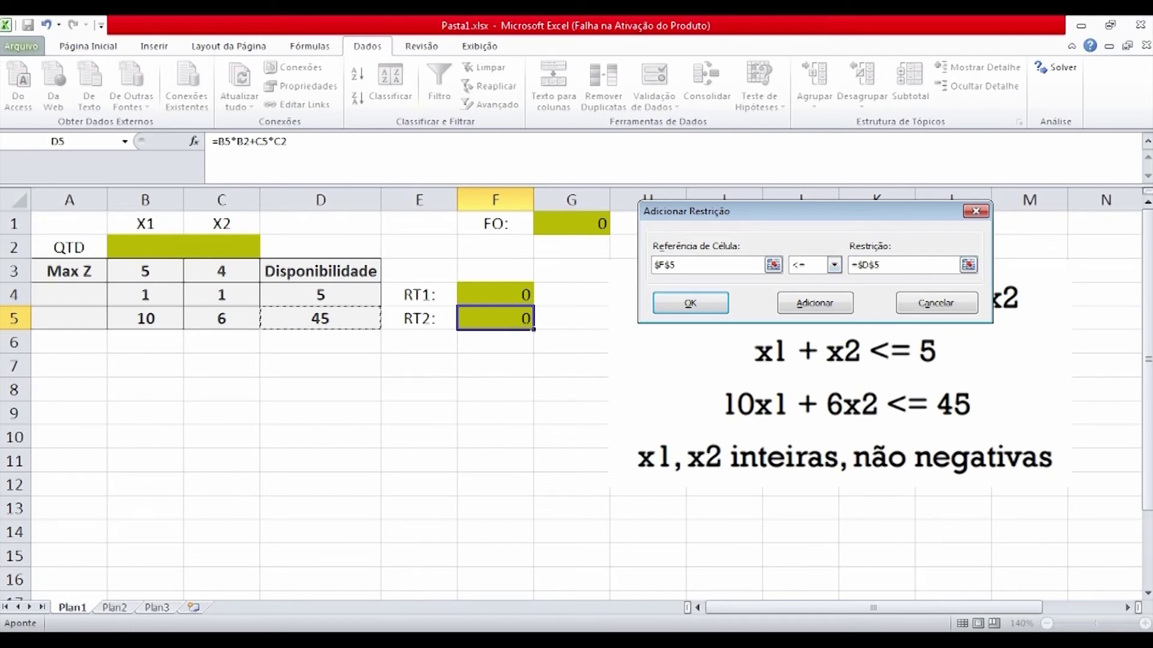
pyautogui.press('Return')
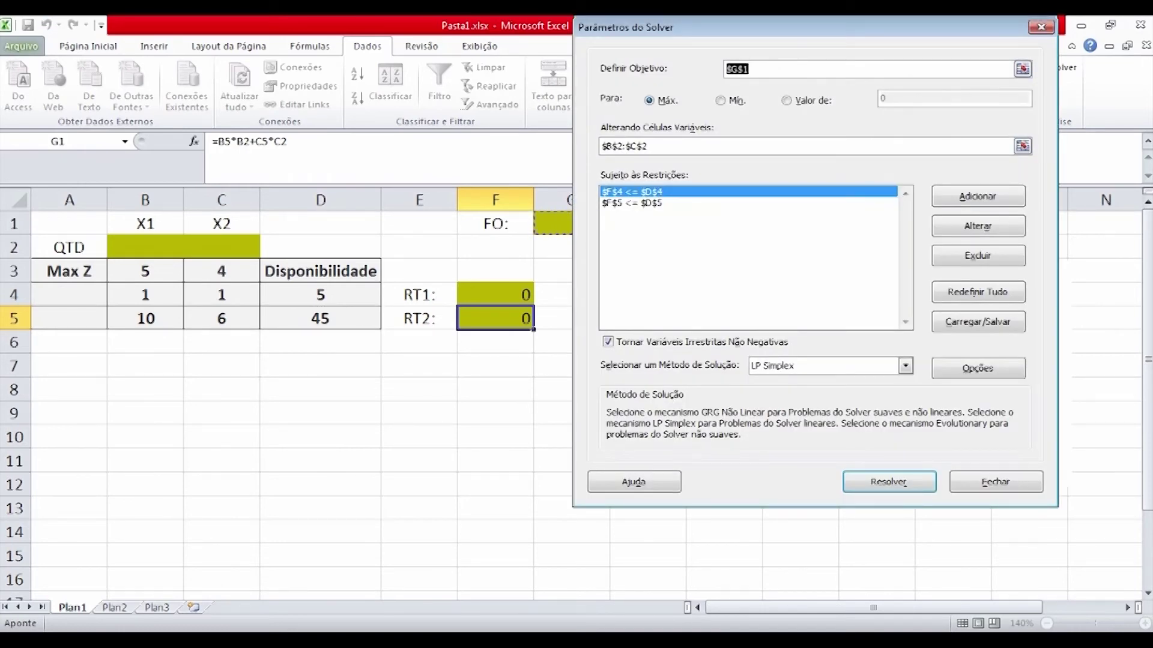
# - Add an int constraint that restricts the quantity cells B2:C2 to integers
pyautogui.hotkey('alt', 'a')
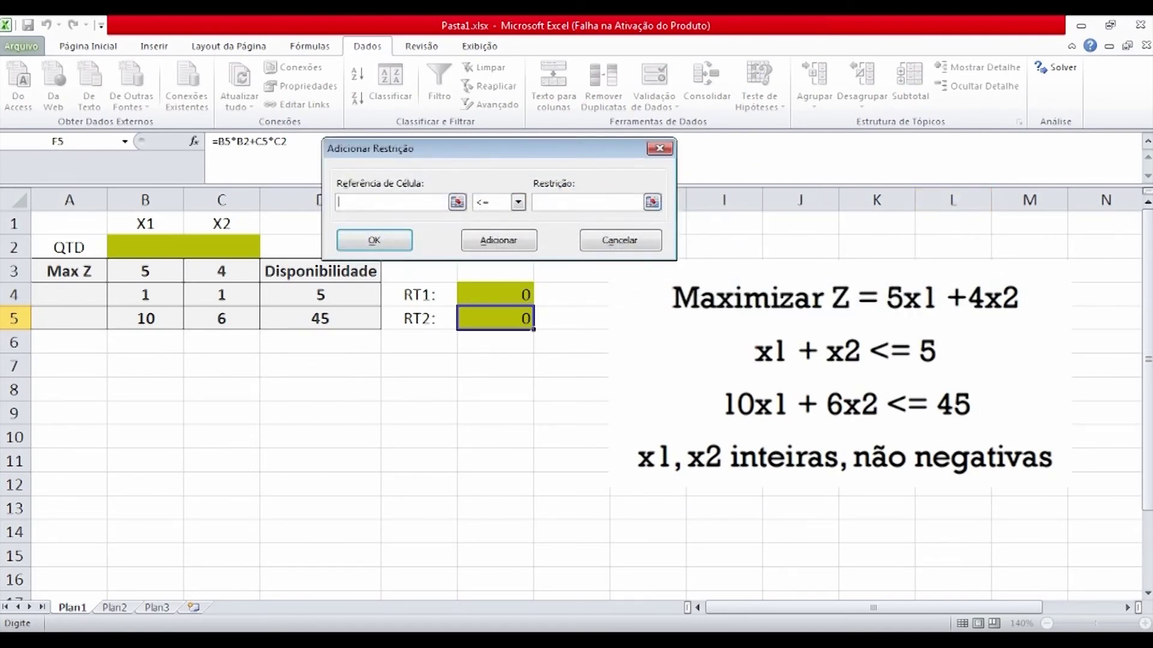
pyautogui.moveTo(498, 148); pyautogui.dragTo(754, 210)
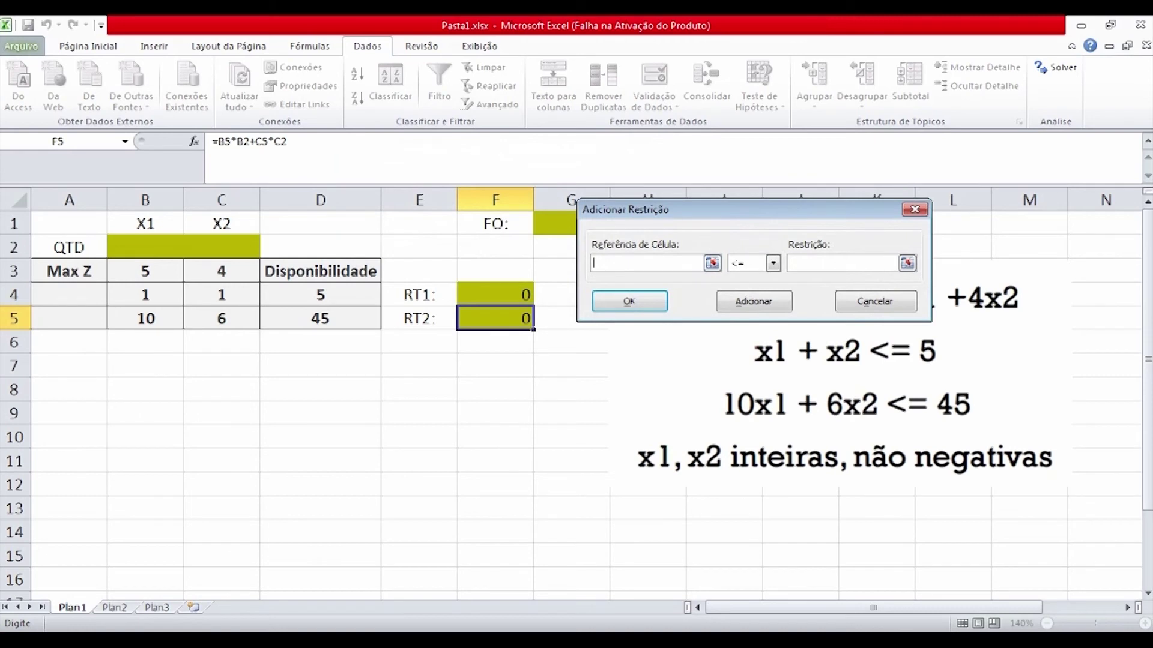
pyautogui.moveTo(144, 247); pyautogui.dragTo(240, 249)
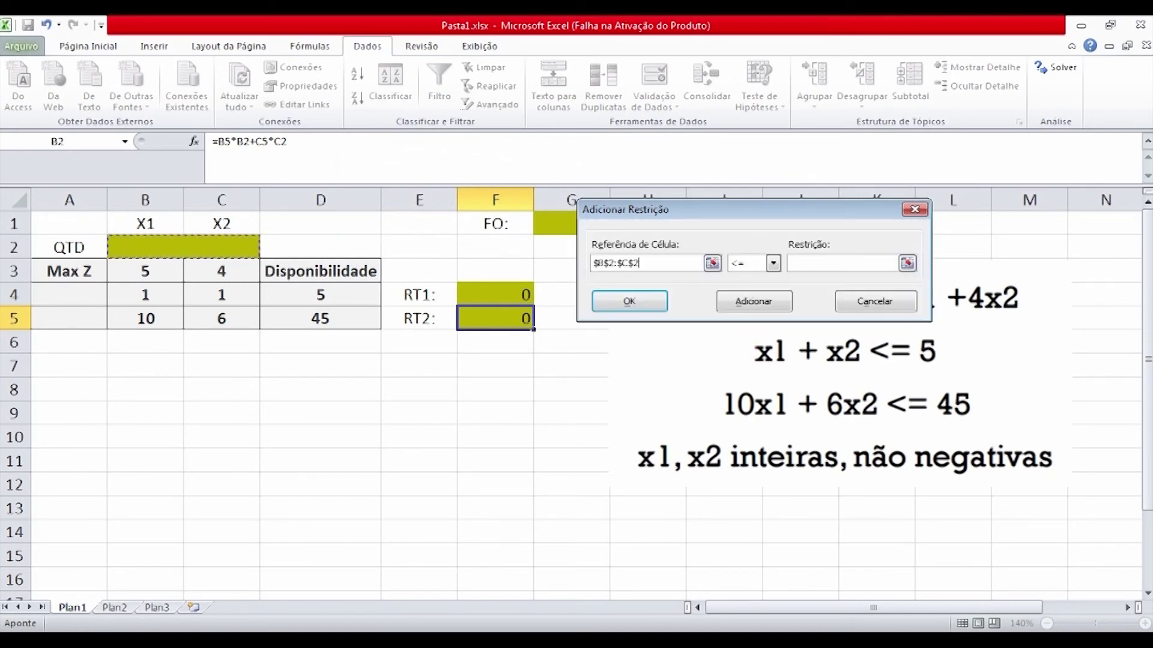
pyautogui.click(772, 263)
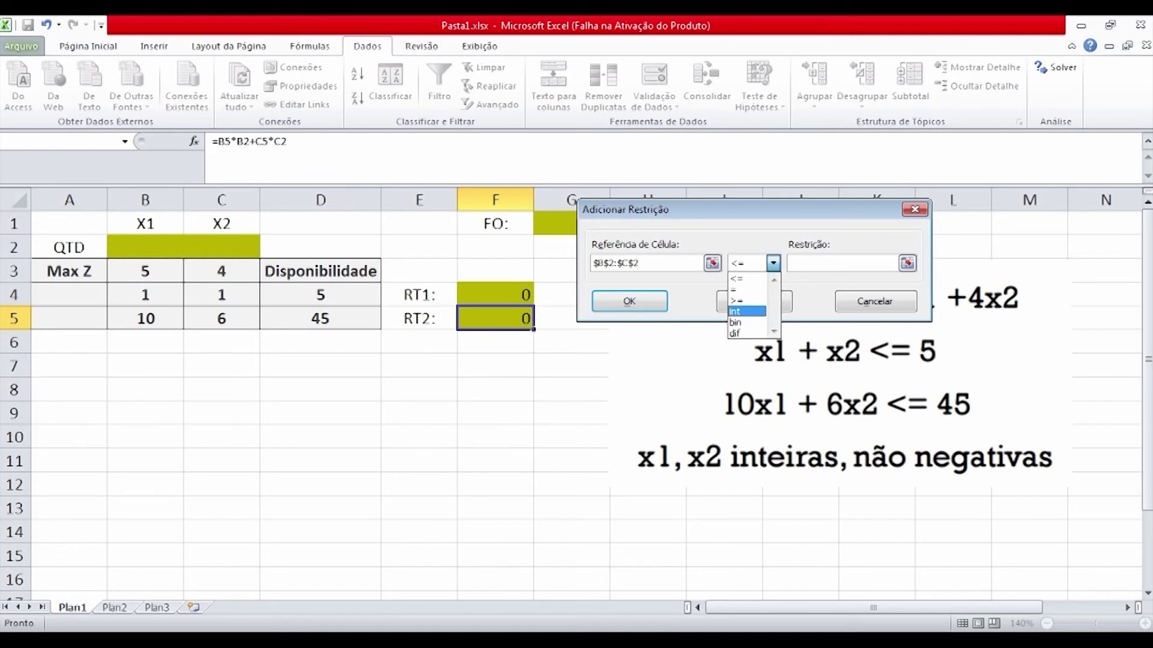
pyautogui.click(746, 311)
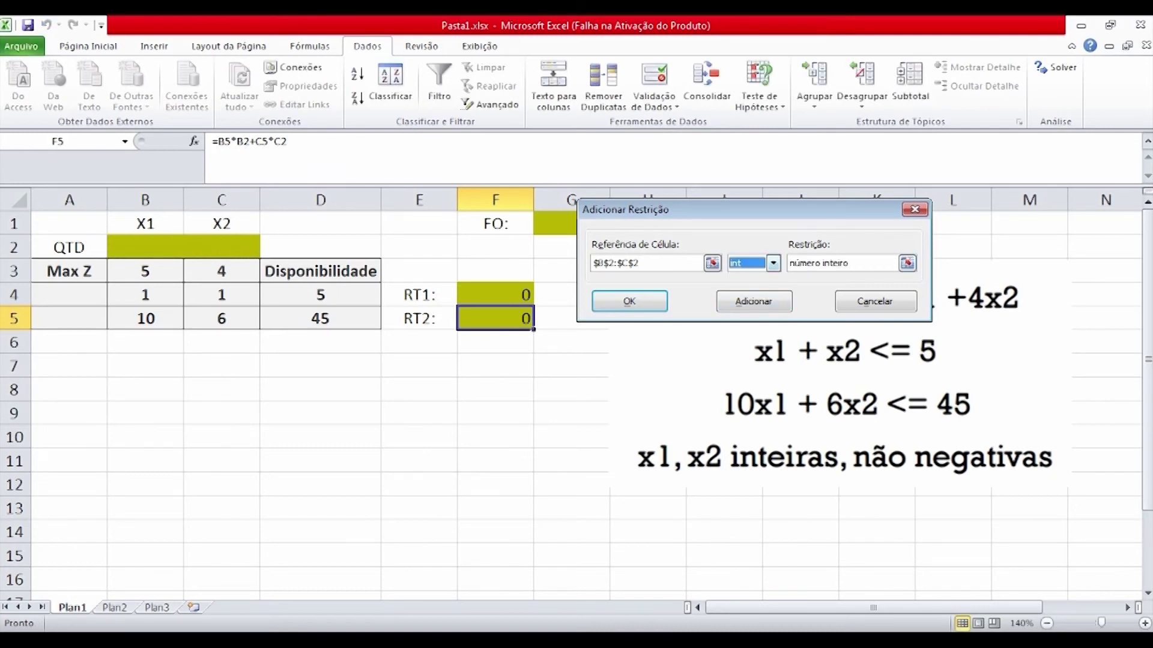
pyautogui.moveTo(753, 209); pyautogui.dragTo(786, 282)
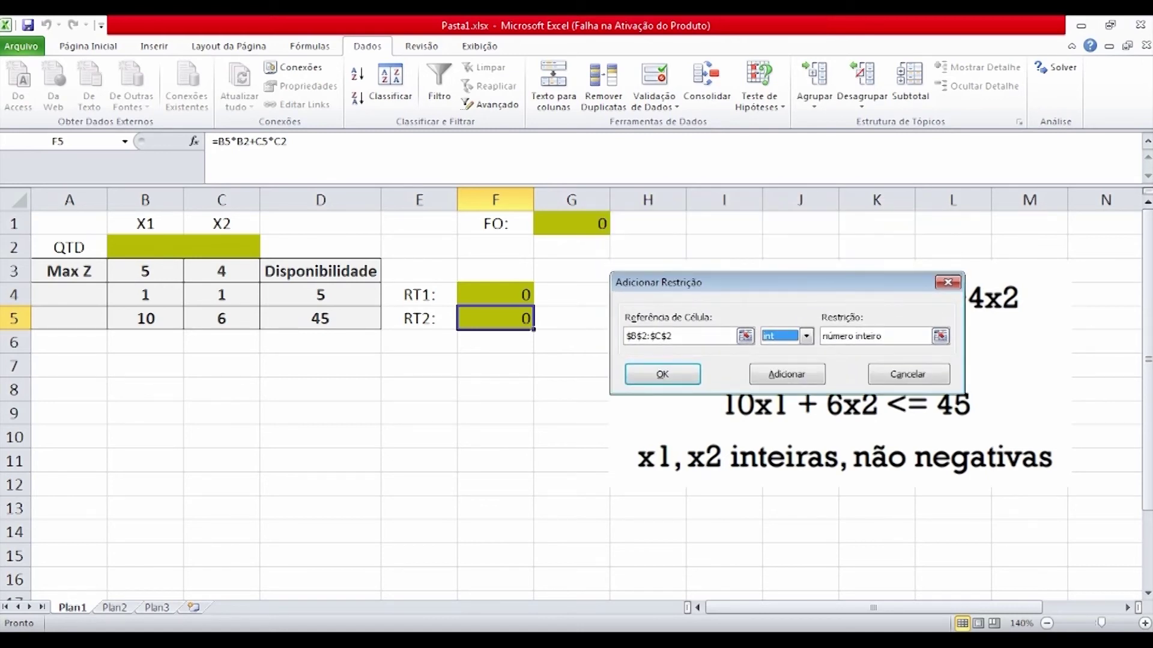
pyautogui.moveTo(690, 282); pyautogui.dragTo(711, 147)
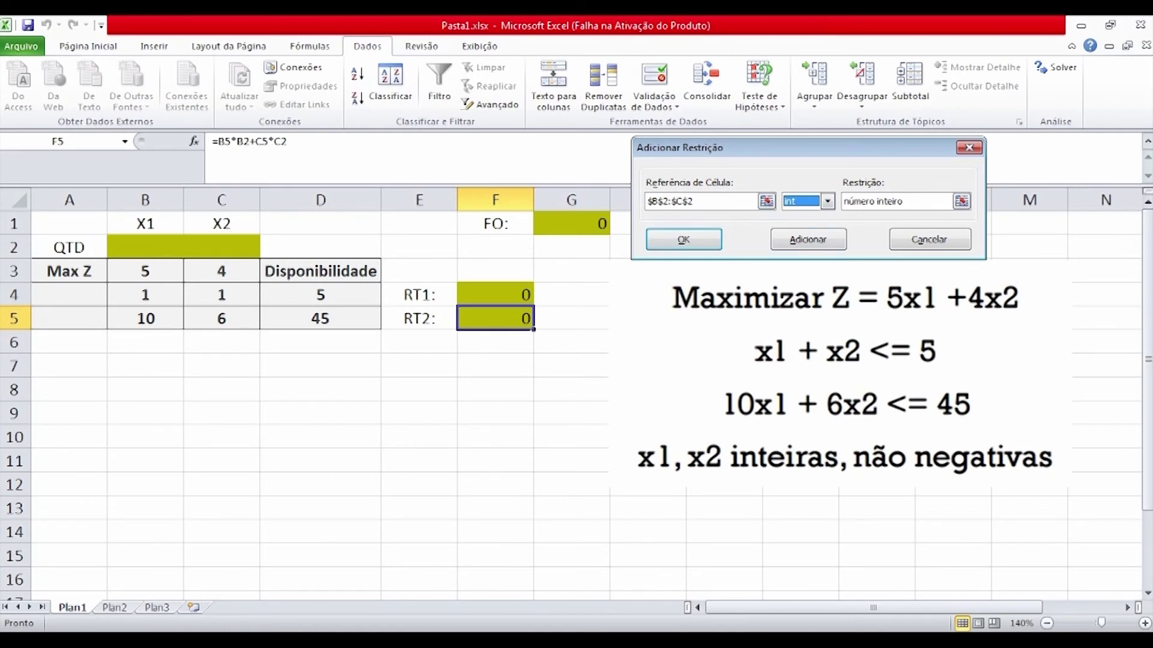
pyautogui.moveTo(721, 148); pyautogui.dragTo(715, 225)
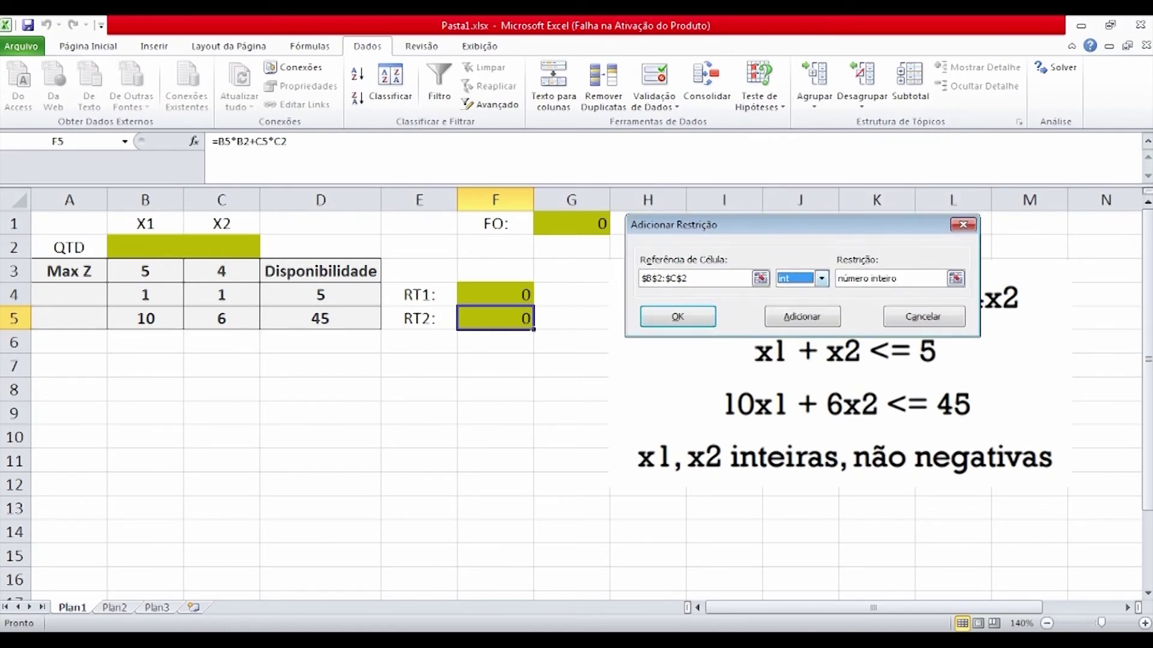
pyautogui.click(678, 317)
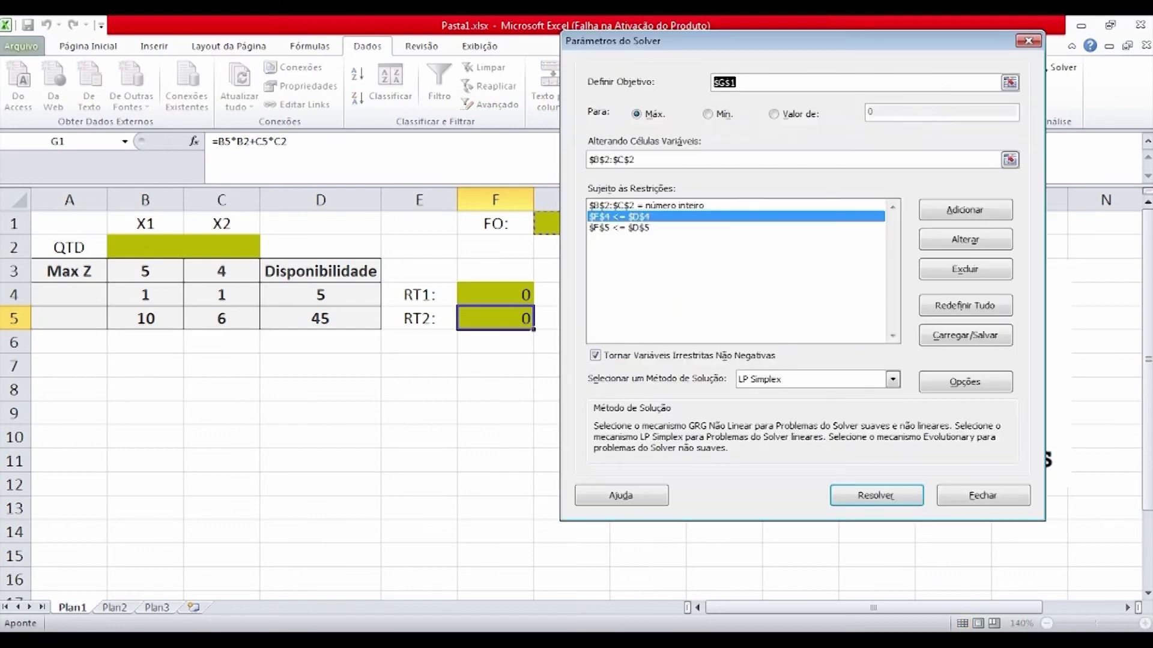
# - Compare the Solver parameters with the problem statement and keep the unconstrained variables non-negative
pyautogui.moveTo(661, 40); pyautogui.dragTo(201, 57)
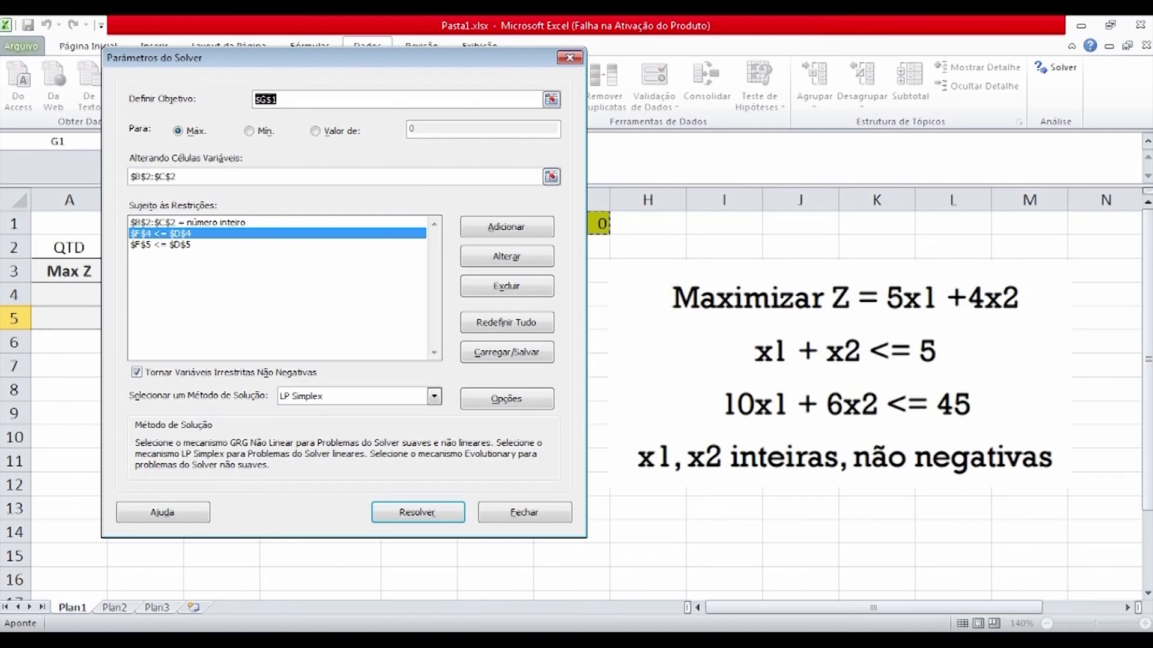
pyautogui.press('Return')
pyautogui.moveTo(343, 57); pyautogui.dragTo(606, 69)
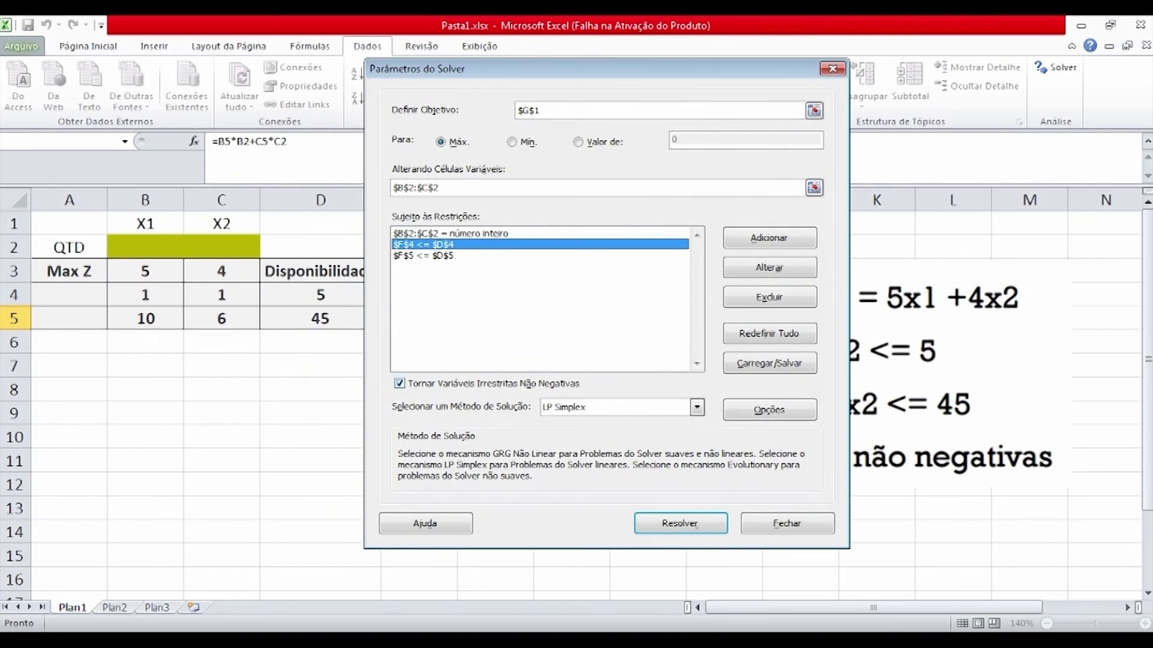
pyautogui.moveTo(606, 68); pyautogui.dragTo(475, 44)
pyautogui.moveTo(384, 44); pyautogui.dragTo(207, 36)
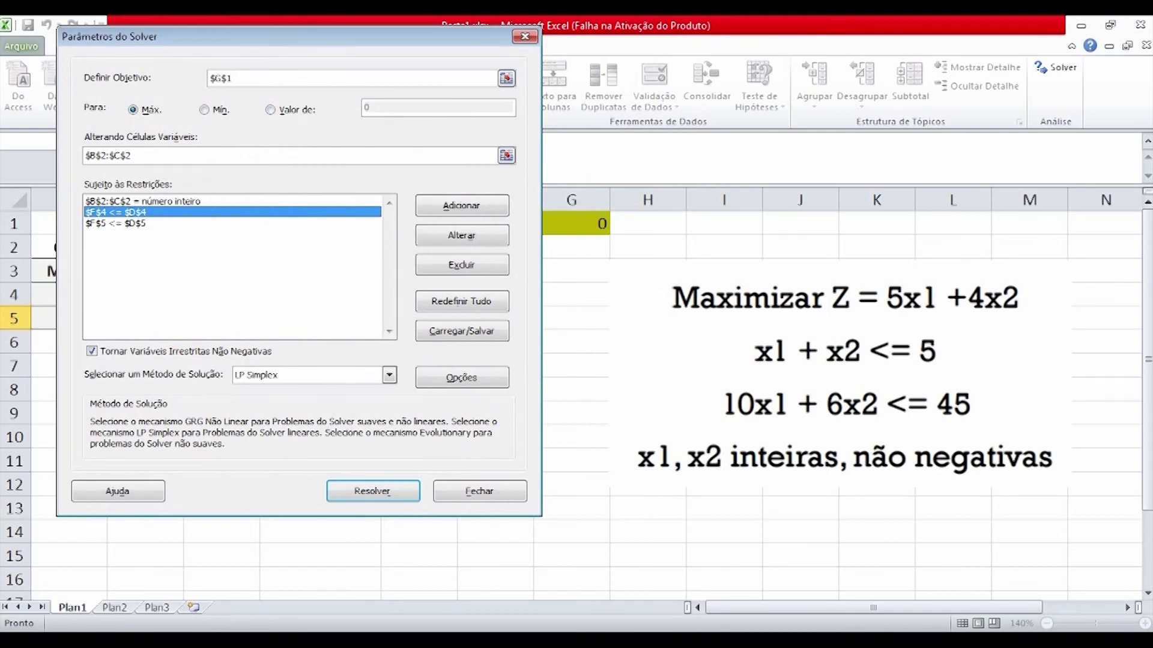
pyautogui.moveTo(208, 36); pyautogui.dragTo(370, 42)
pyautogui.click(254, 358)
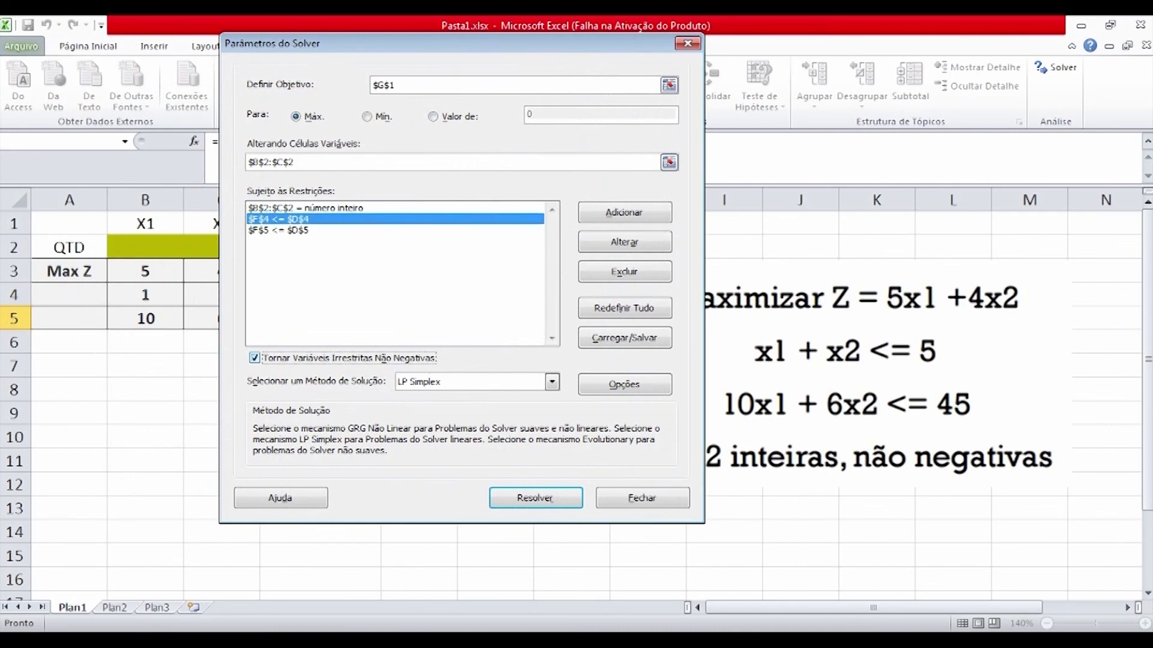
# - Solve the model with the LP Simplex method and keep the Solver solution
pyautogui.moveTo(384, 43); pyautogui.dragTo(510, 38)
pyautogui.click(677, 377)
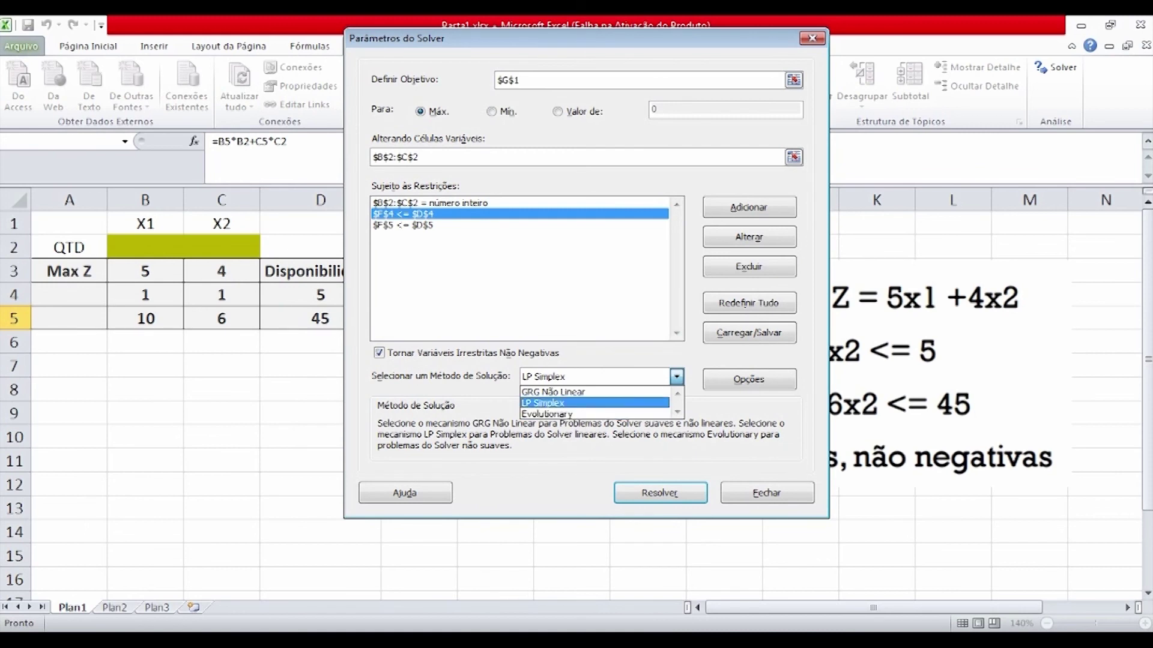
pyautogui.click(542, 403)
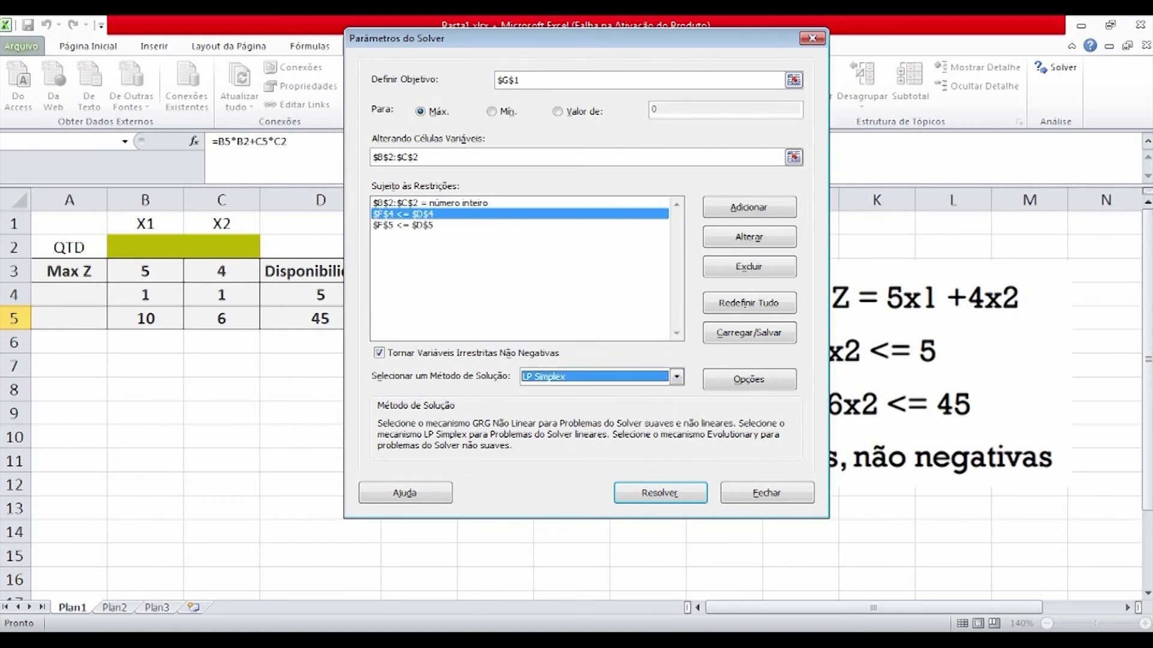
pyautogui.press('Return')
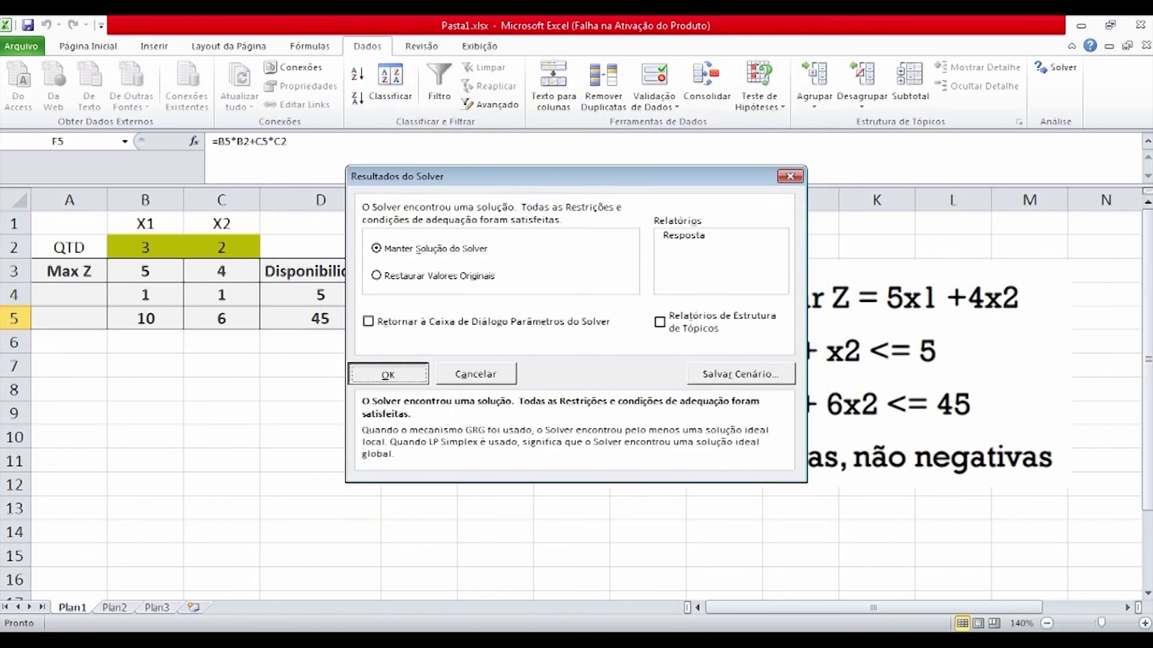
pyautogui.press('Return')
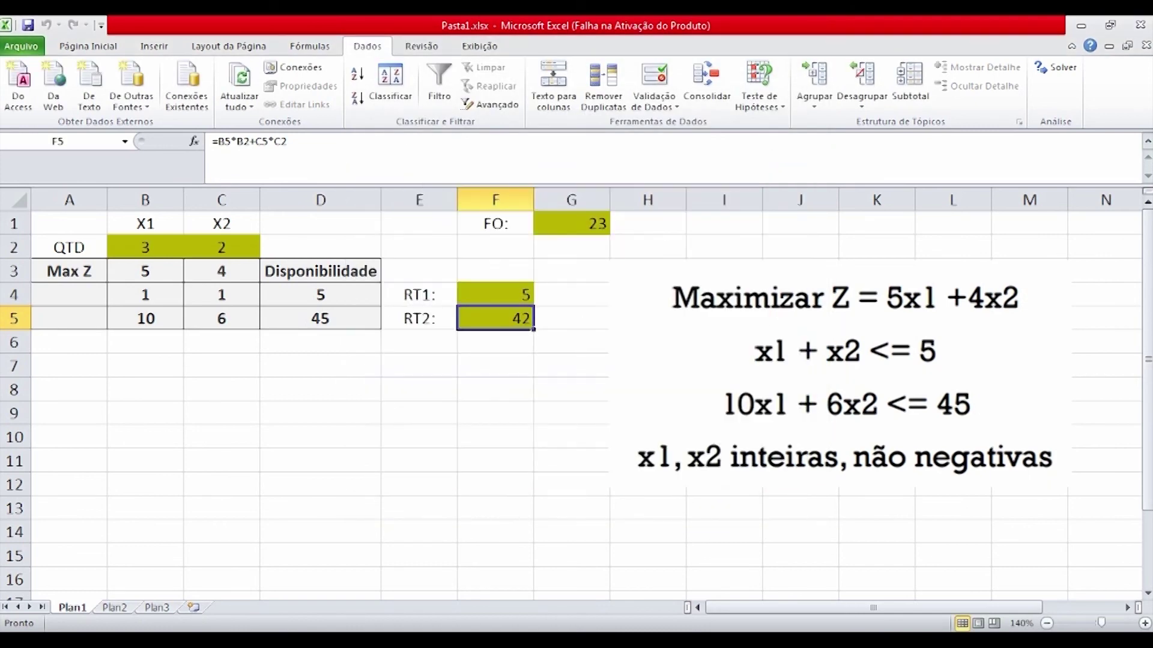
# - Compare the RT1 and RT2 results in F4 and F5 with their Disponibilidade limits in D4 and D5
pyautogui.click(571, 223)
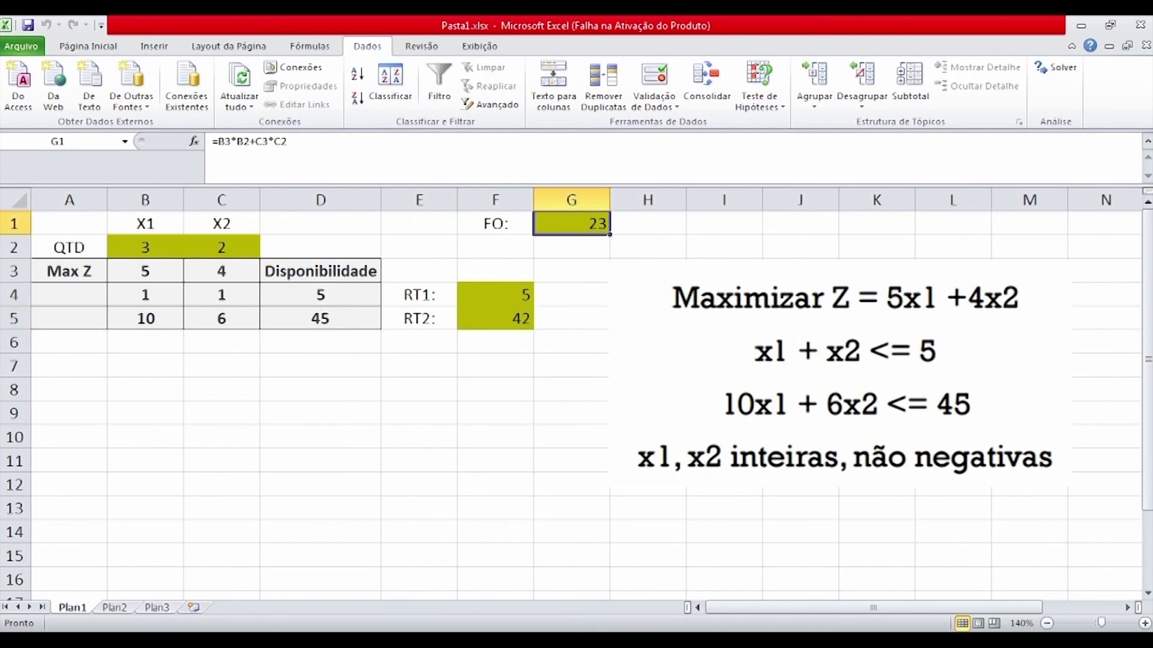
pyautogui.click(495, 295)
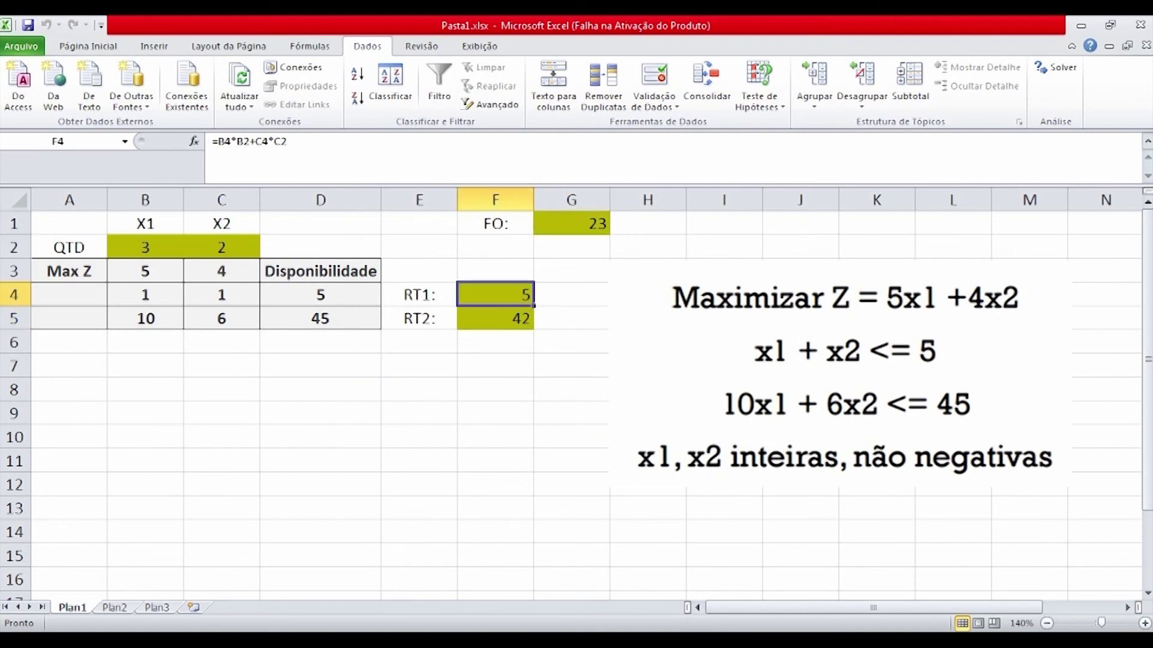
pyautogui.click(495, 318)
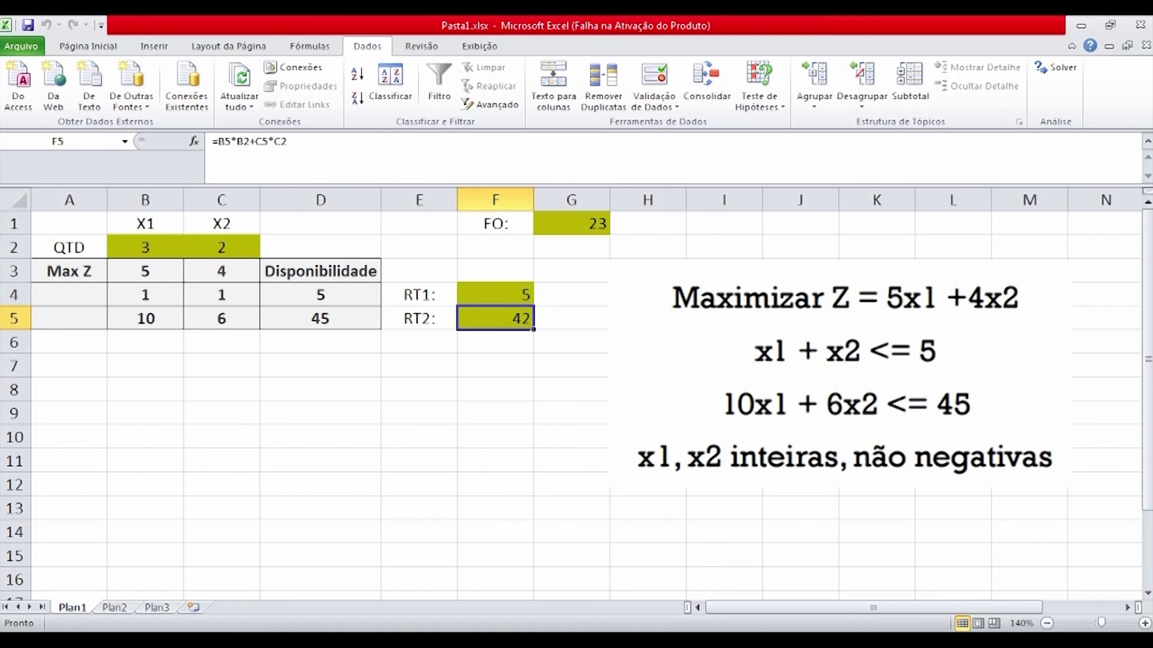
pyautogui.click(320, 295)
pyautogui.click(495, 295)
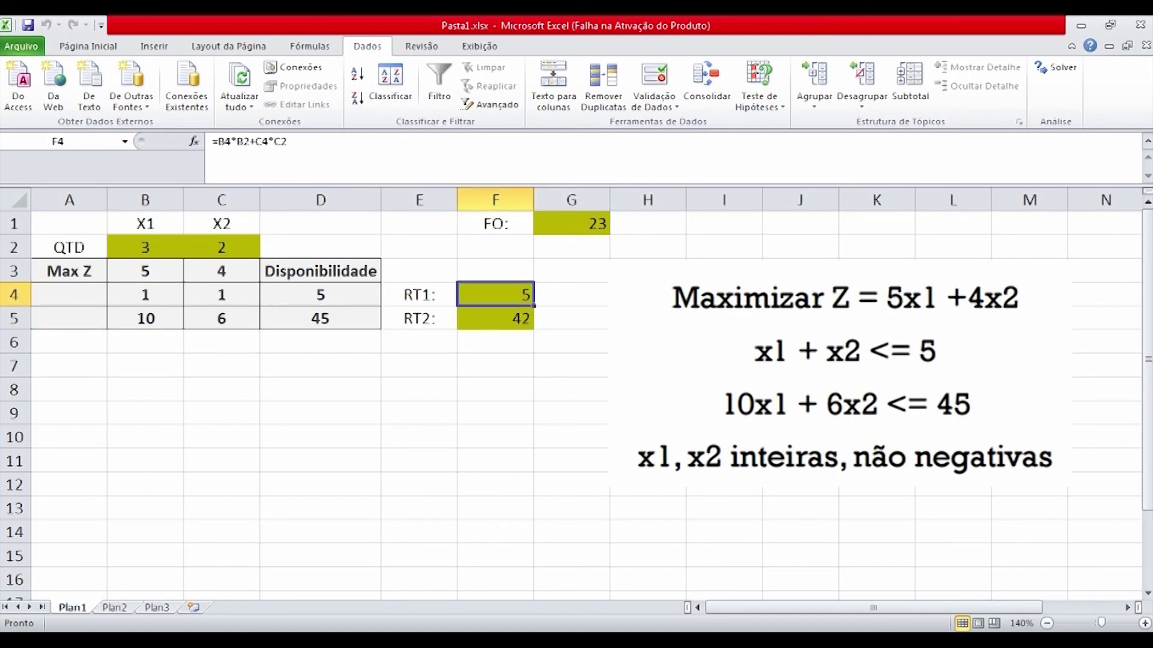
pyautogui.click(320, 318)
pyautogui.click(495, 318)
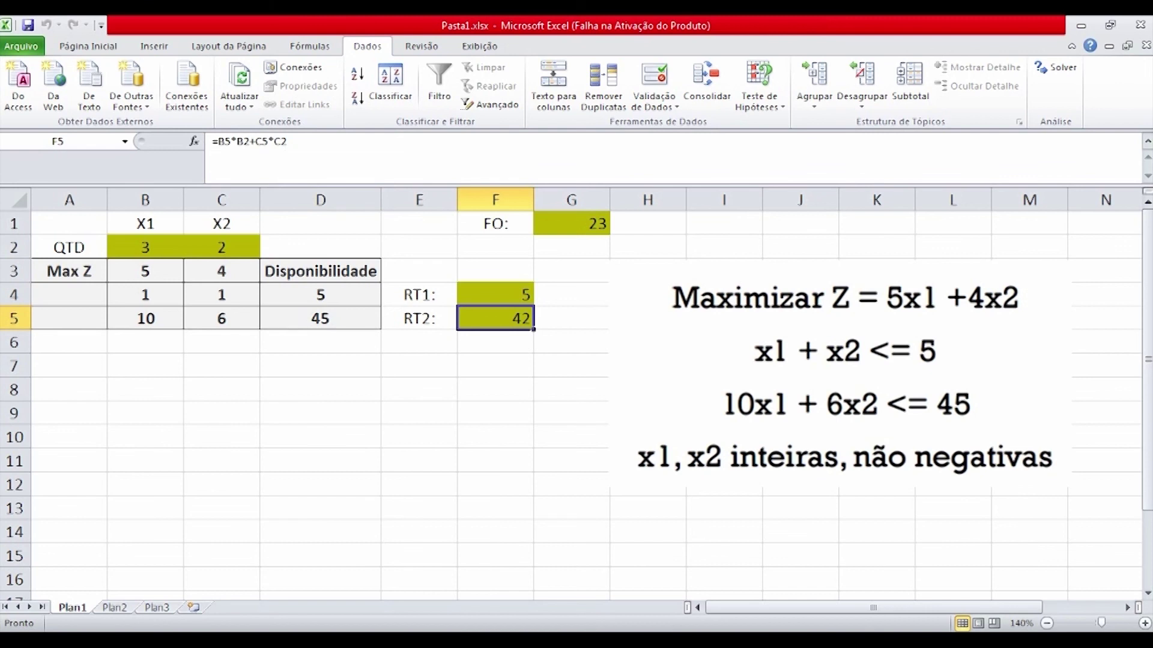
# - Examine the solved X1 and X2 quantities in B2:C2 and the objective function value in G1
pyautogui.click(145, 247)
pyautogui.click(221, 247)
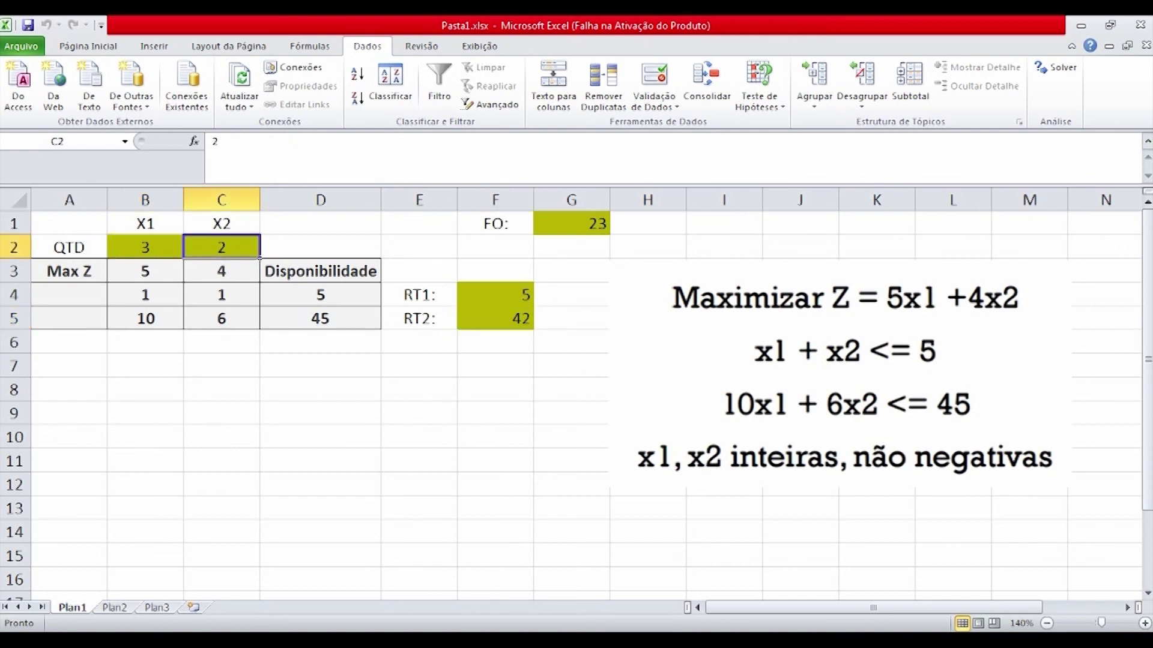
pyautogui.click(145, 246)
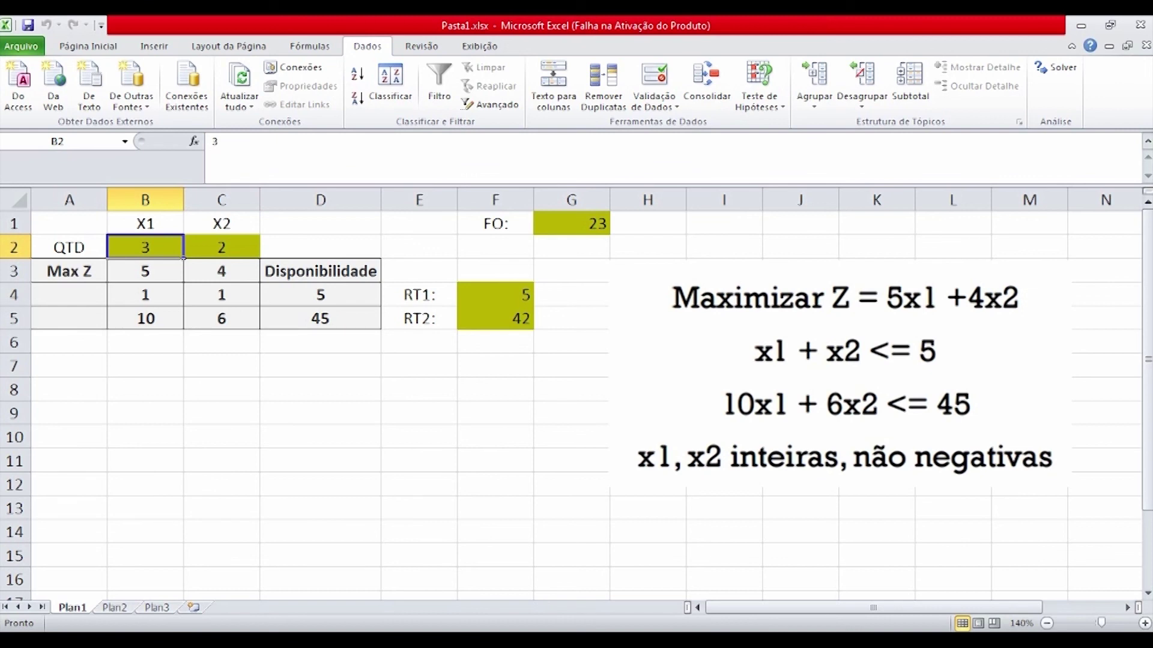
pyautogui.click(570, 223)
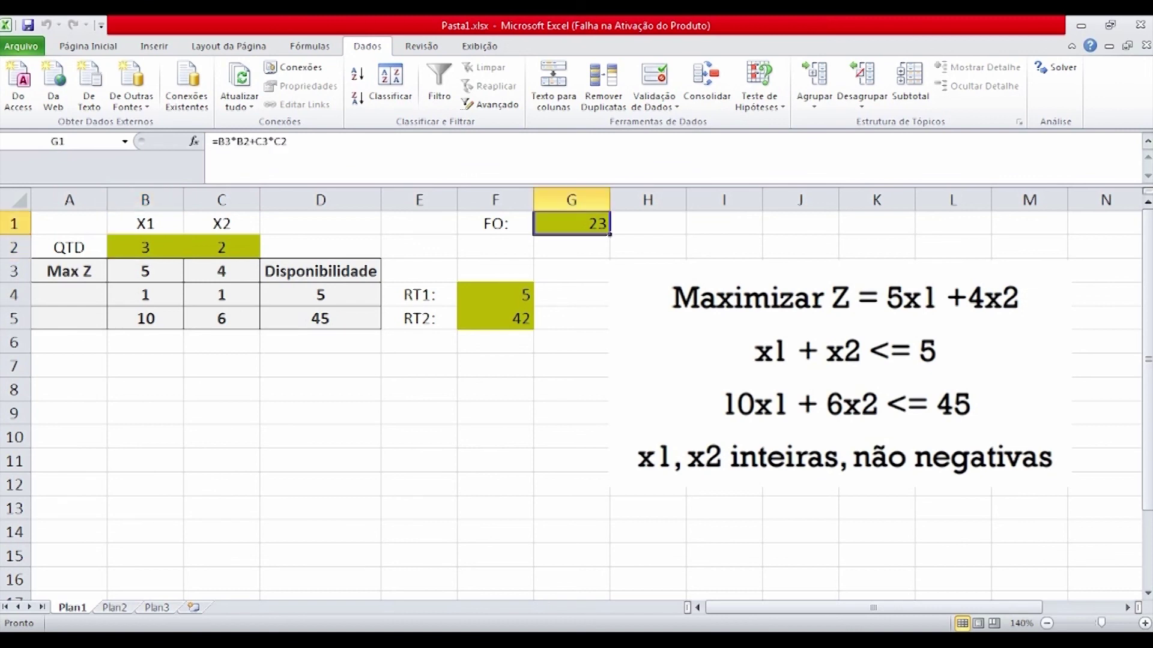